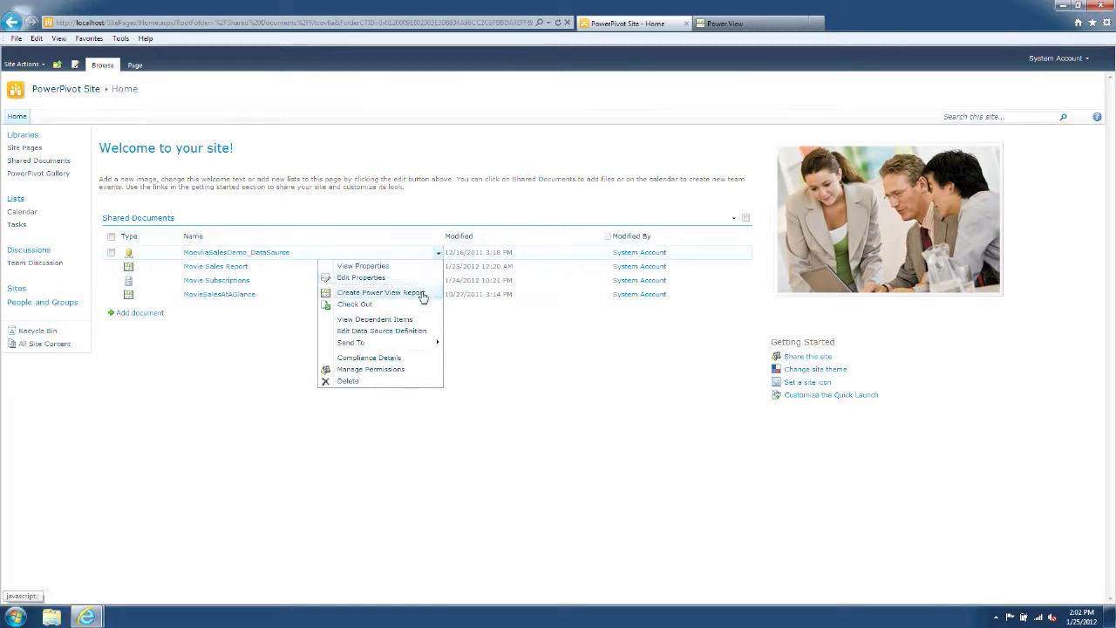
Create a Power View report from the MoovliaSalesDemo_DataSource document and widen the field list.
left_click(422, 293)
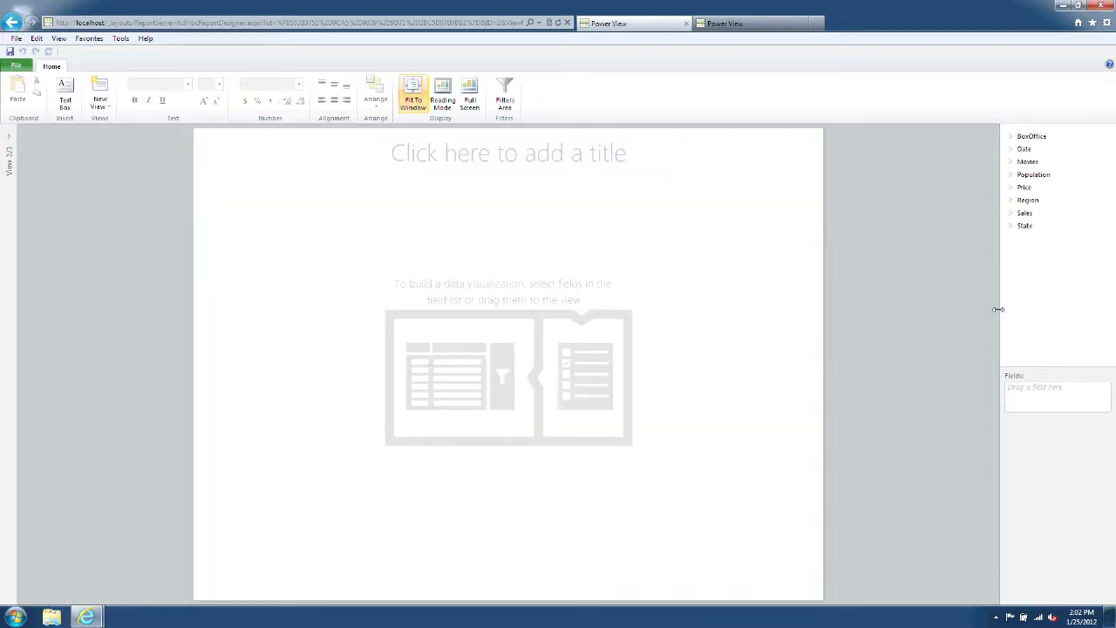
left_click_drag(997, 311, 958, 309)
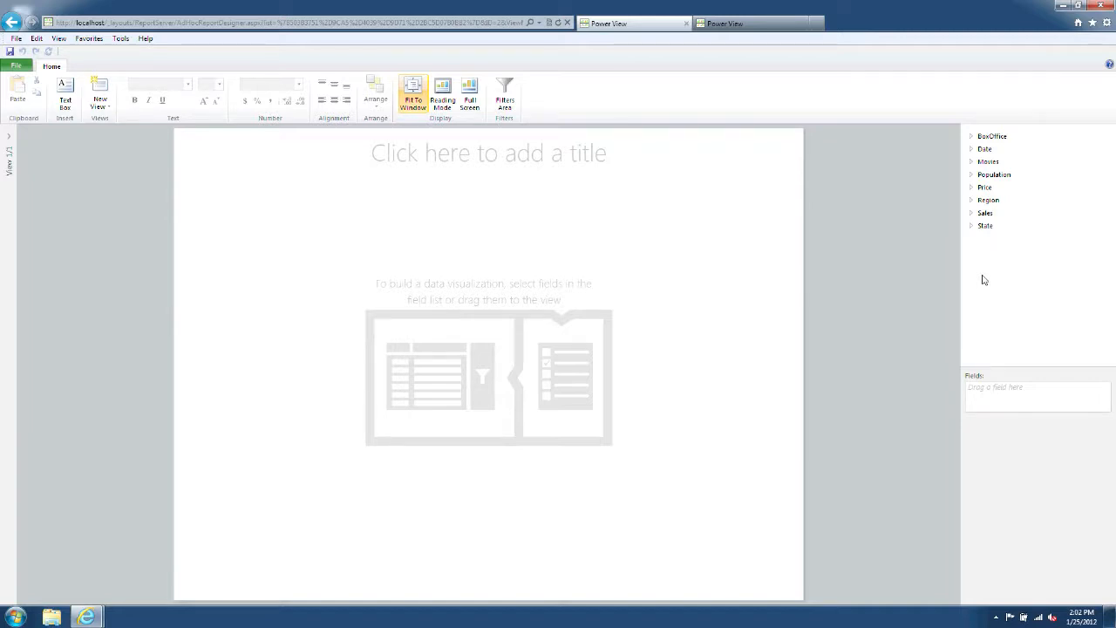
left_click(972, 162)
left_click(973, 162)
Title the report "My Movie Report".
left_click(695, 152)
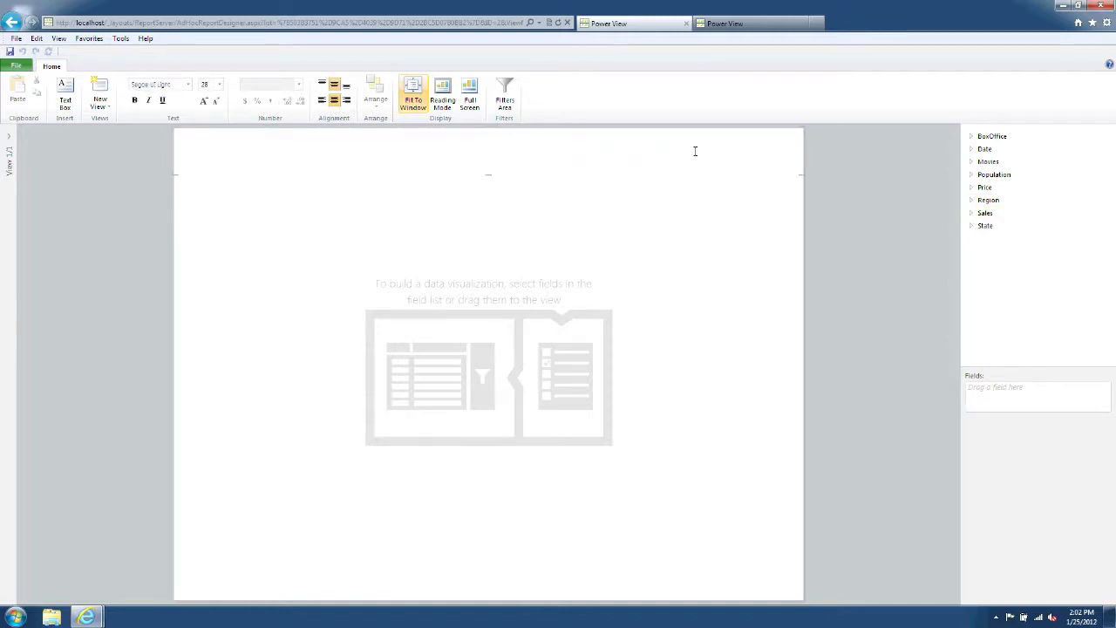
type("My Movie Report")
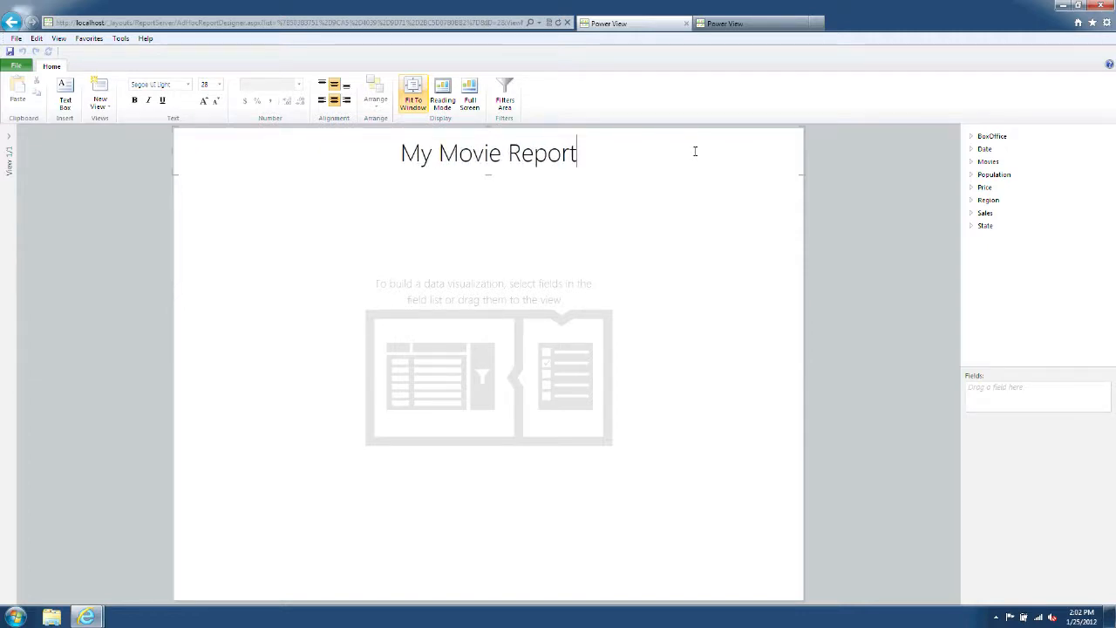
left_click(705, 290)
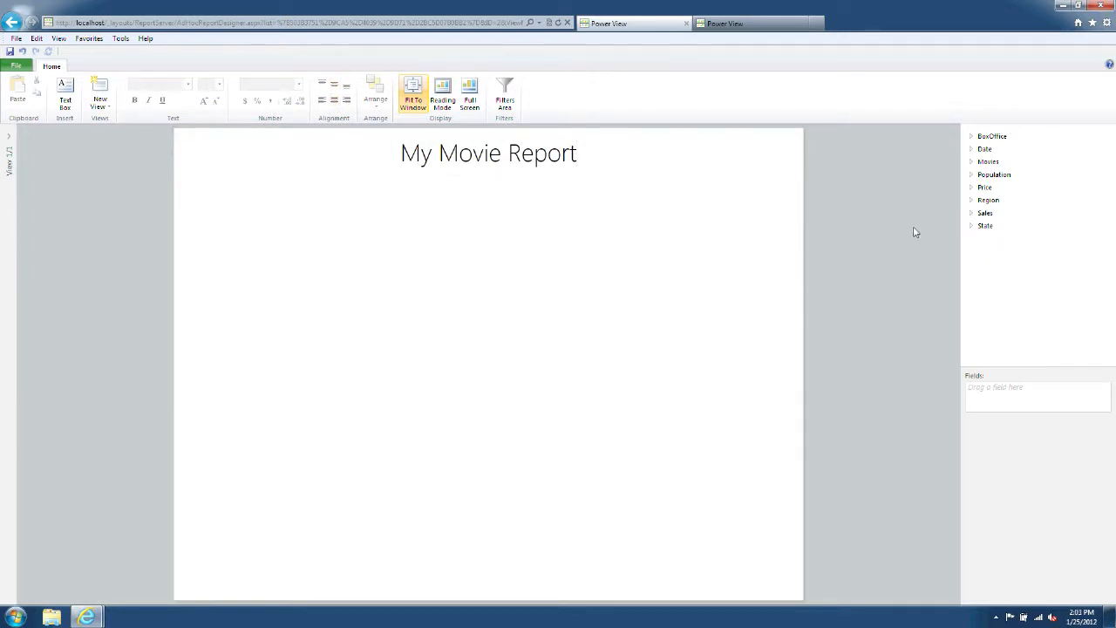
Add the default Movies table to the view and enlarge it to nearly the bottom of the page.
left_click(983, 166)
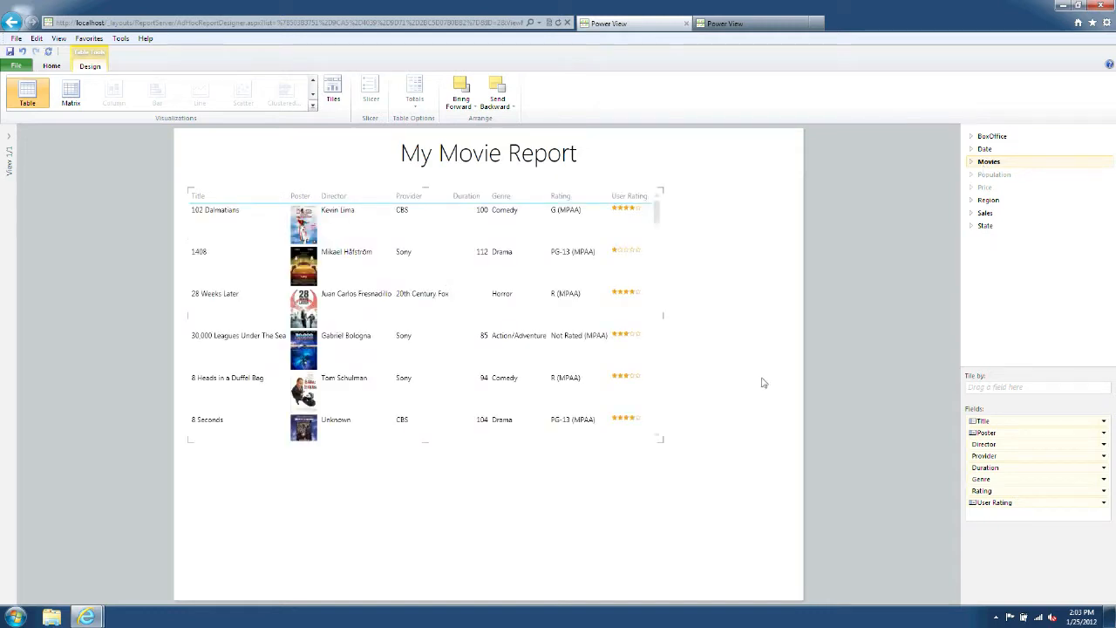
left_click_drag(663, 438, 686, 588)
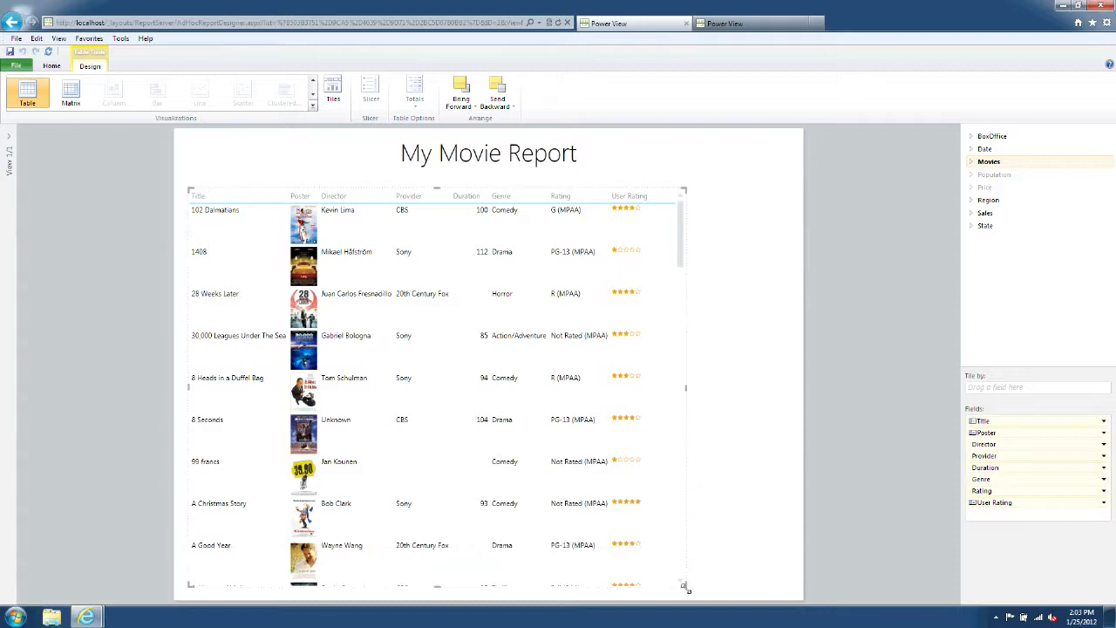
left_click_drag(680, 270, 680, 344)
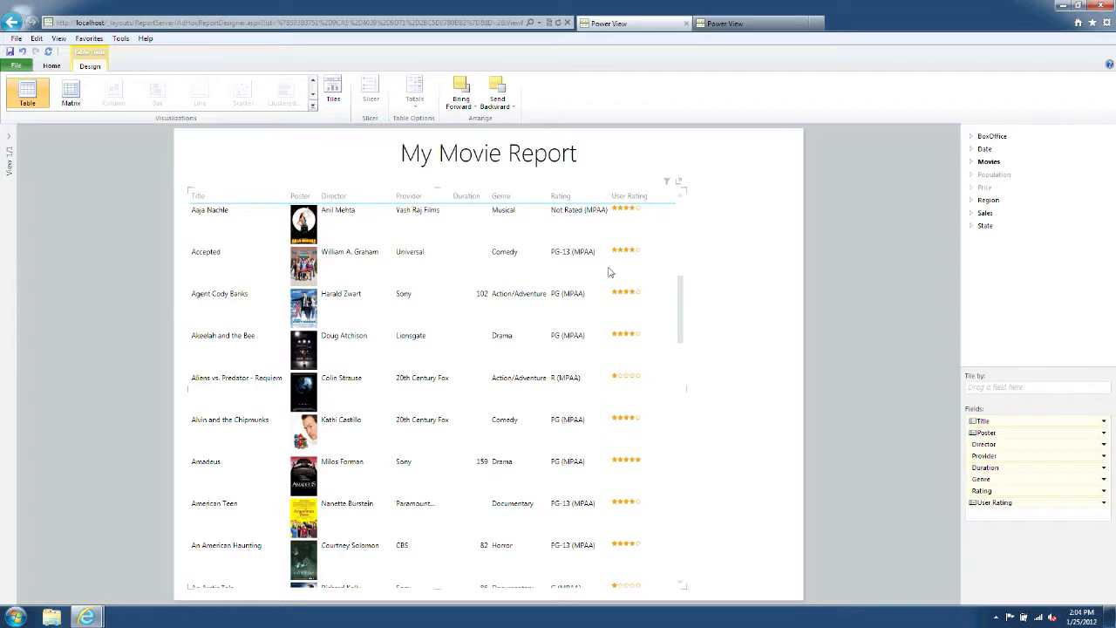
Convert the Movies table to the Card visualization and narrow it to about half its width.
left_click(972, 162)
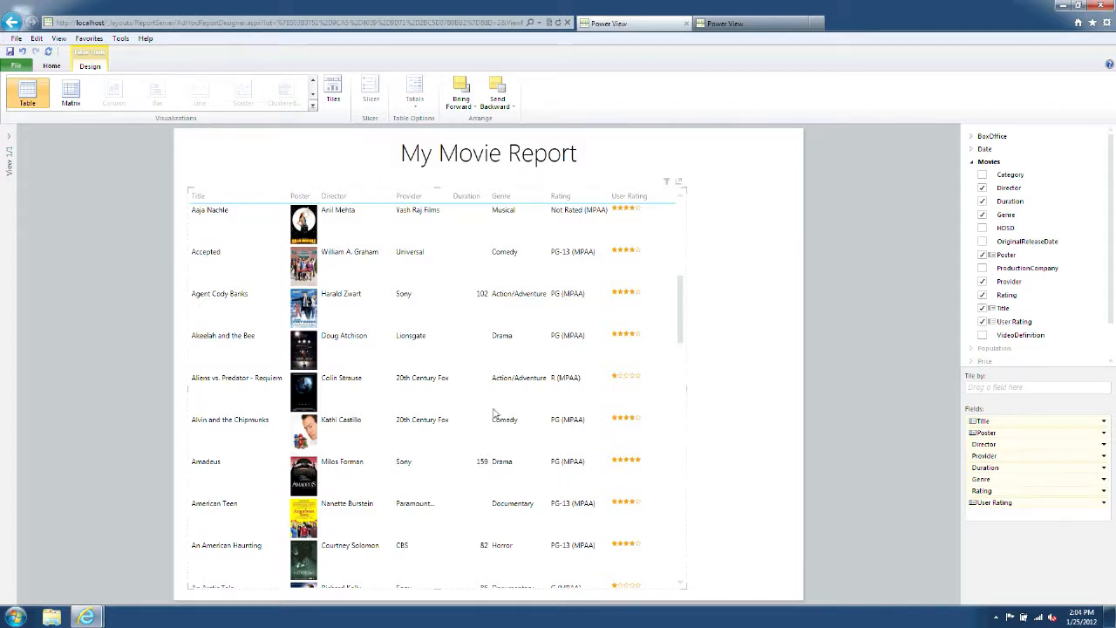
left_click(313, 106)
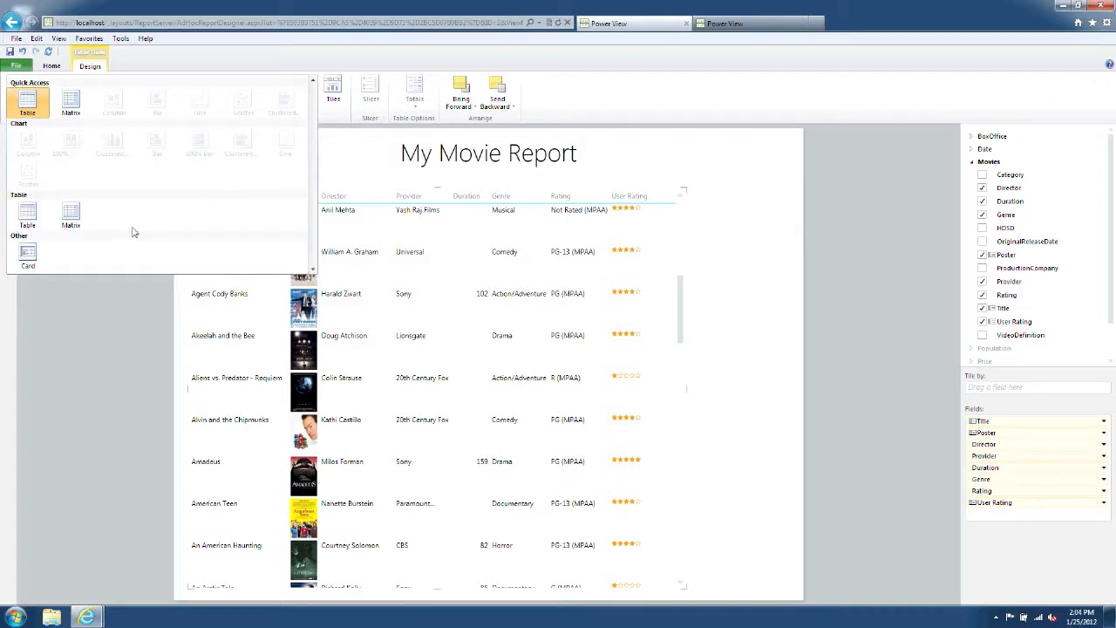
left_click(29, 257)
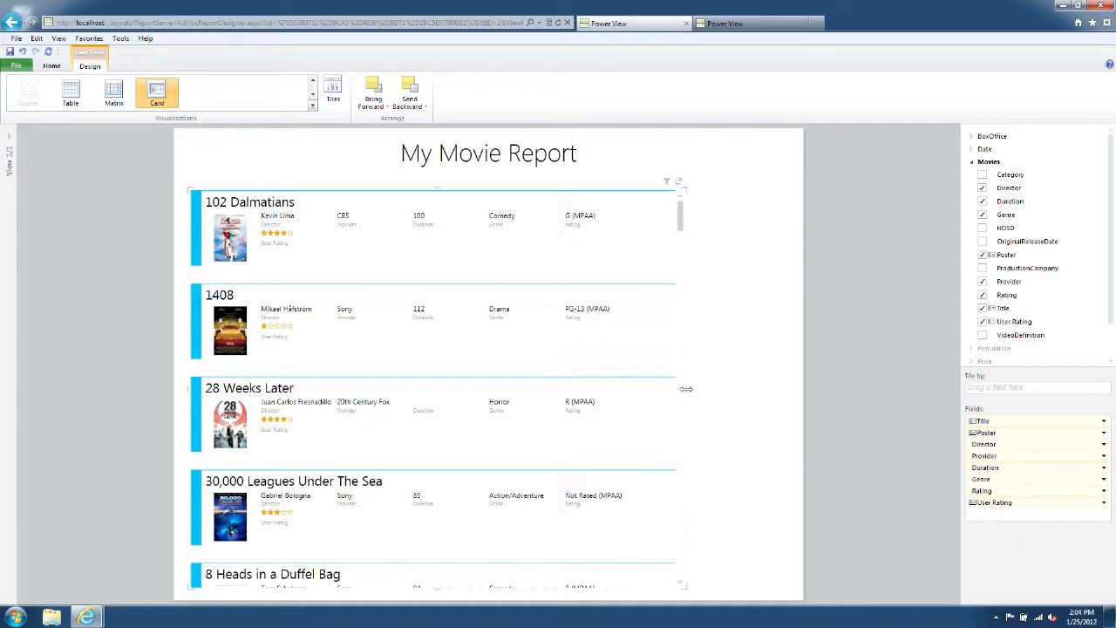
left_click_drag(683, 389, 445, 390)
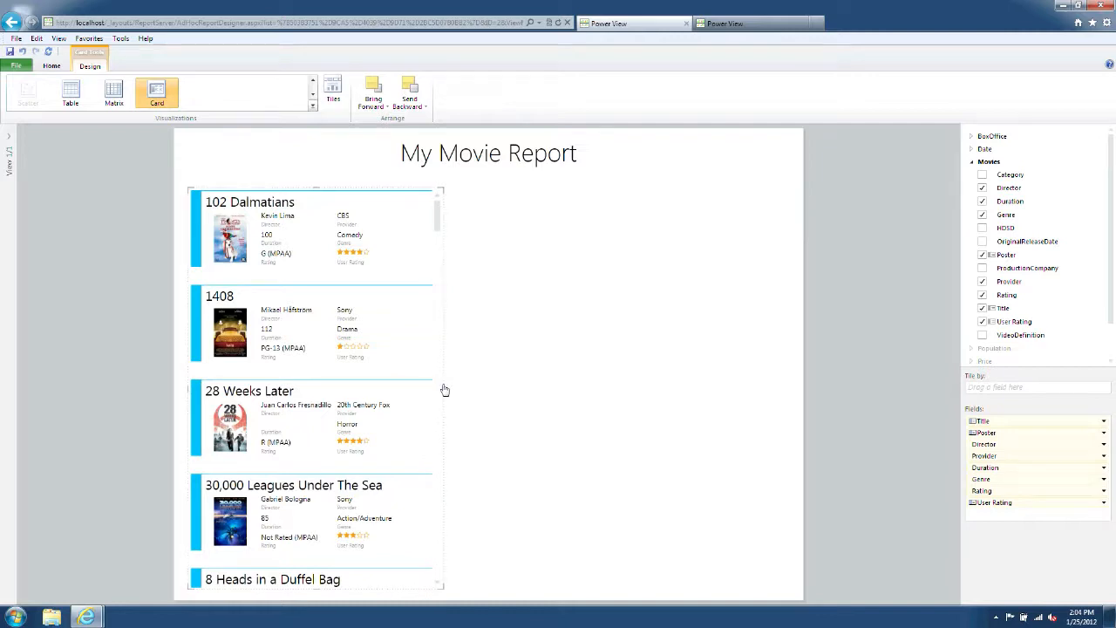
left_click_drag(438, 223, 439, 252)
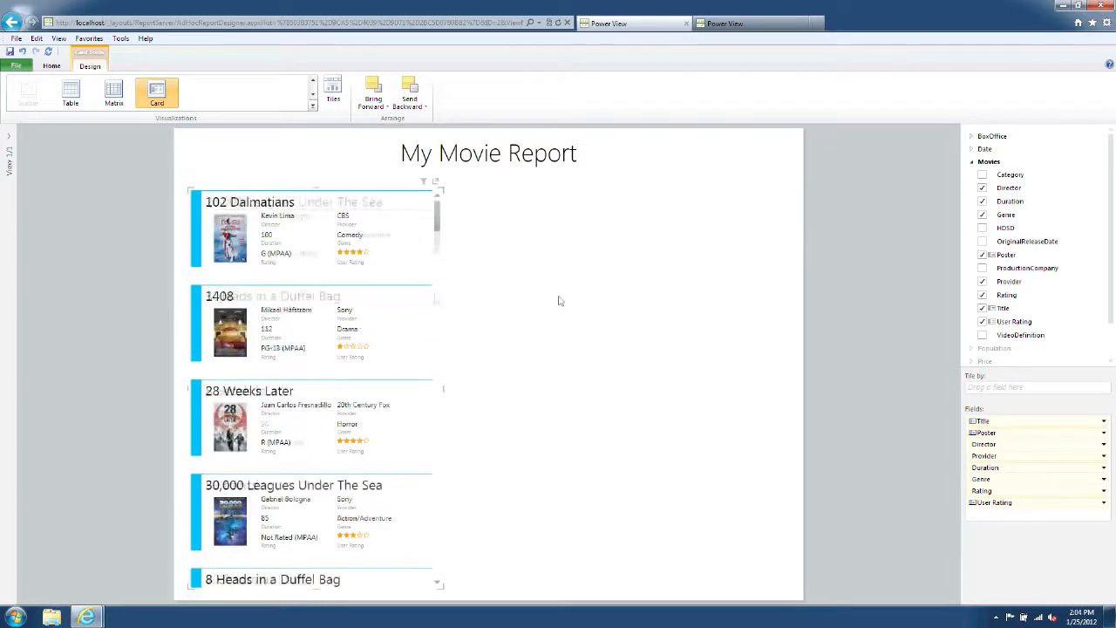
Build a column chart of DownloadsYTD by movie Rating, sized to fill the upper area beside the movie cards.
left_click(559, 301)
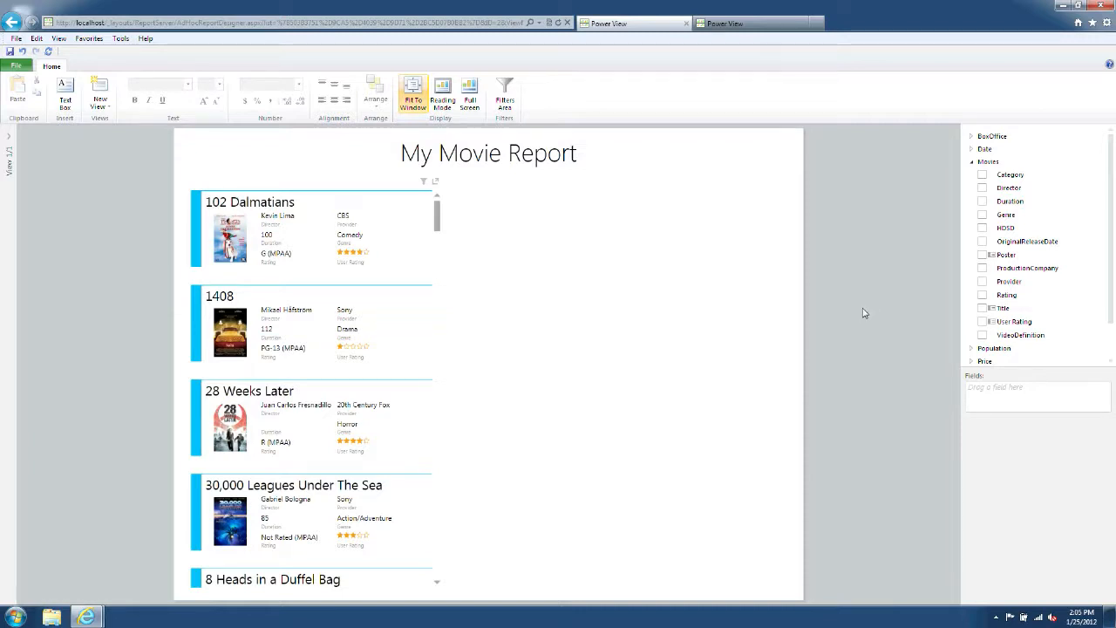
left_click(983, 297)
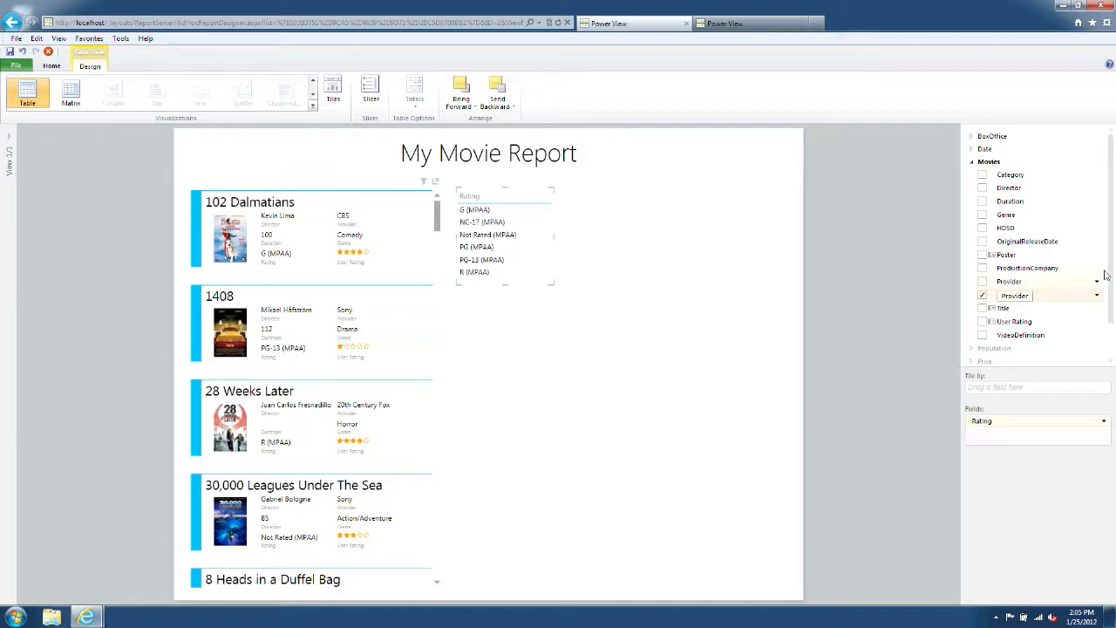
left_click_drag(1112, 286, 1110, 353)
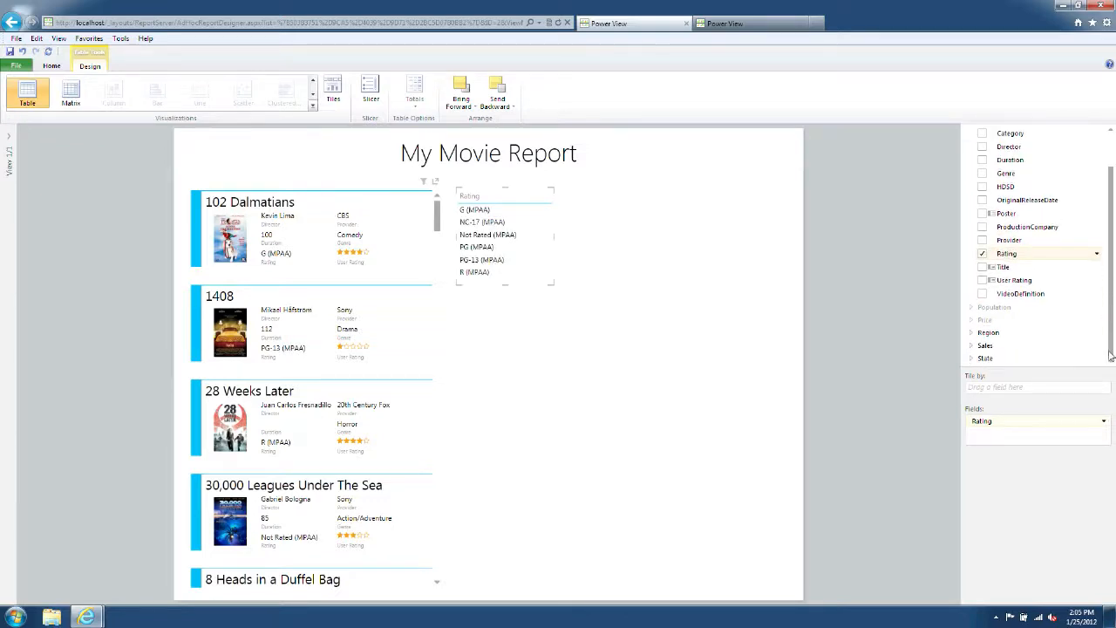
left_click(972, 346)
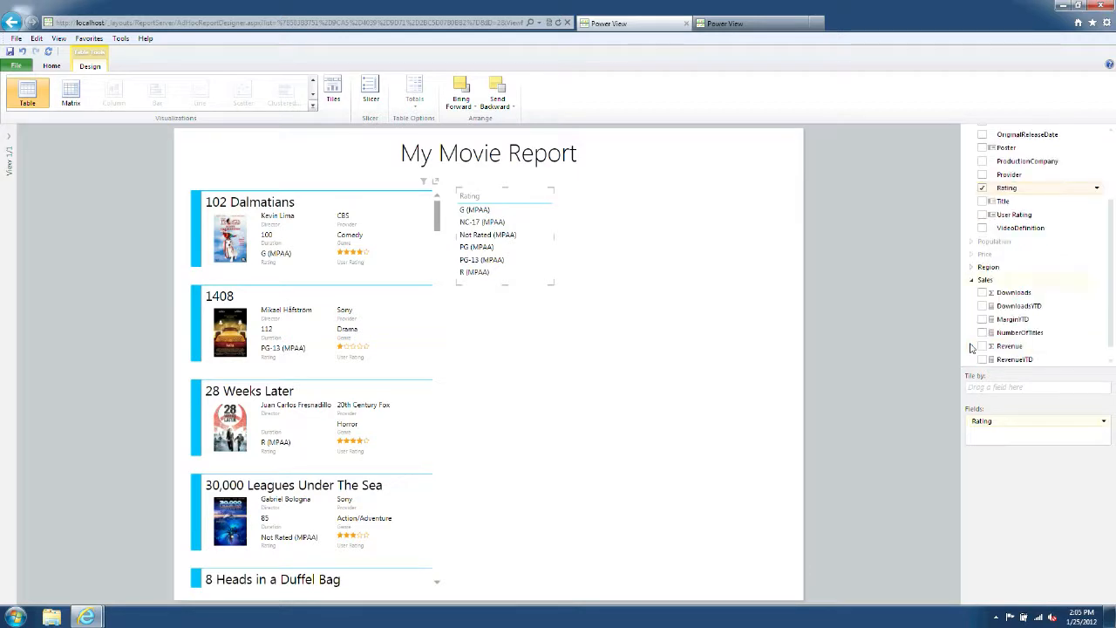
left_click(983, 307)
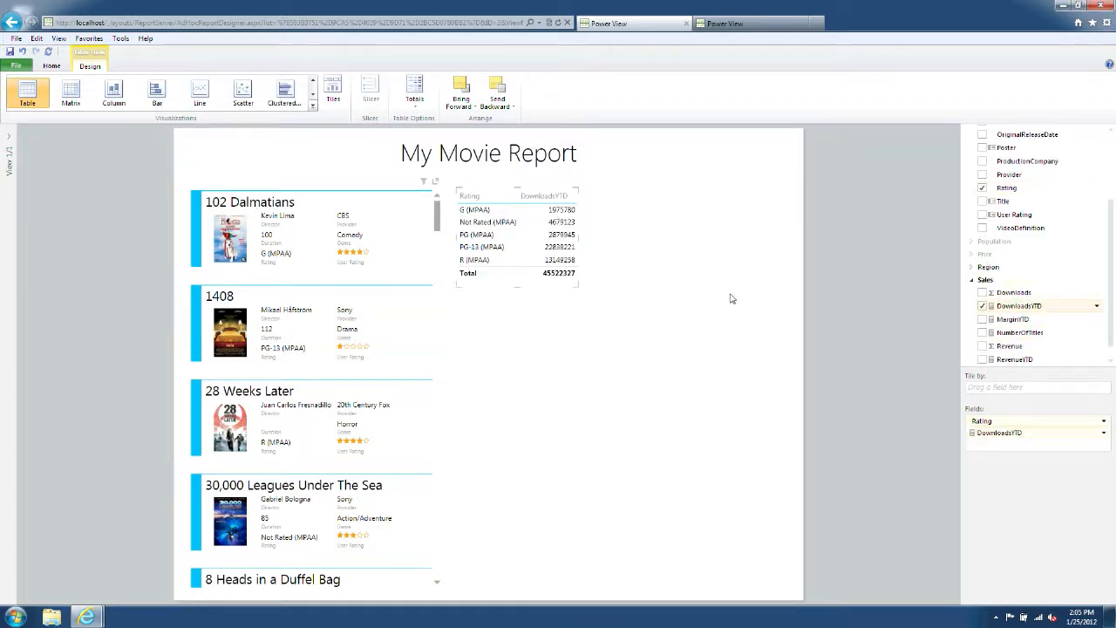
left_click_drag(578, 285, 619, 304)
left_click_drag(755, 345, 793, 347)
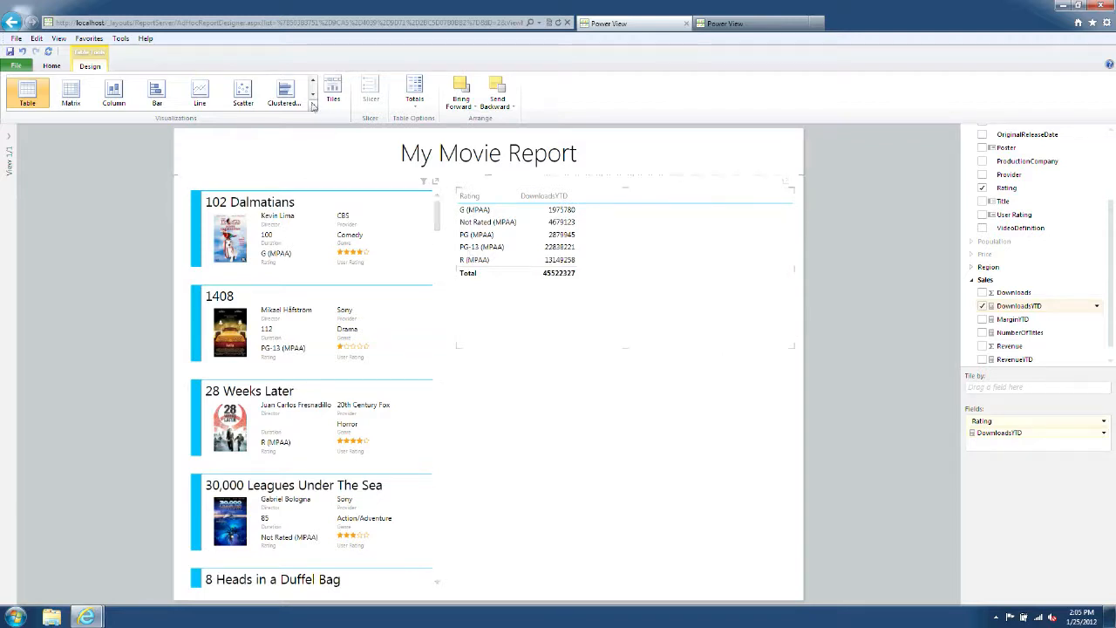
left_click(116, 105)
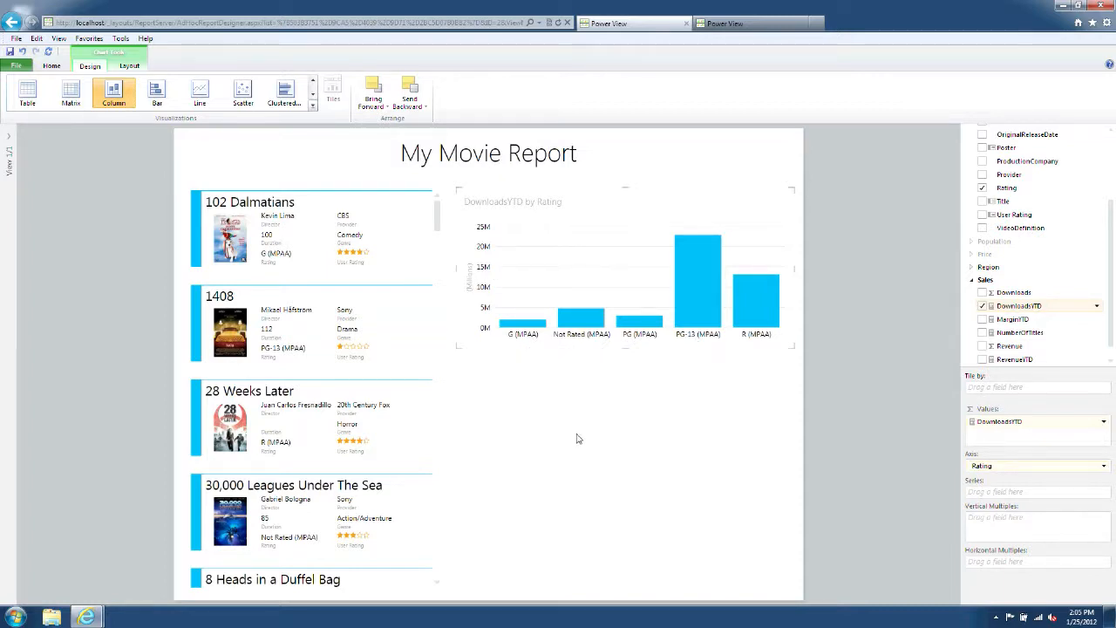
Build a bar chart of RevenueYTD by movie Genre, sized to fill the area below the column chart.
left_click(908, 339)
scroll(1112, 174, "up", 3)
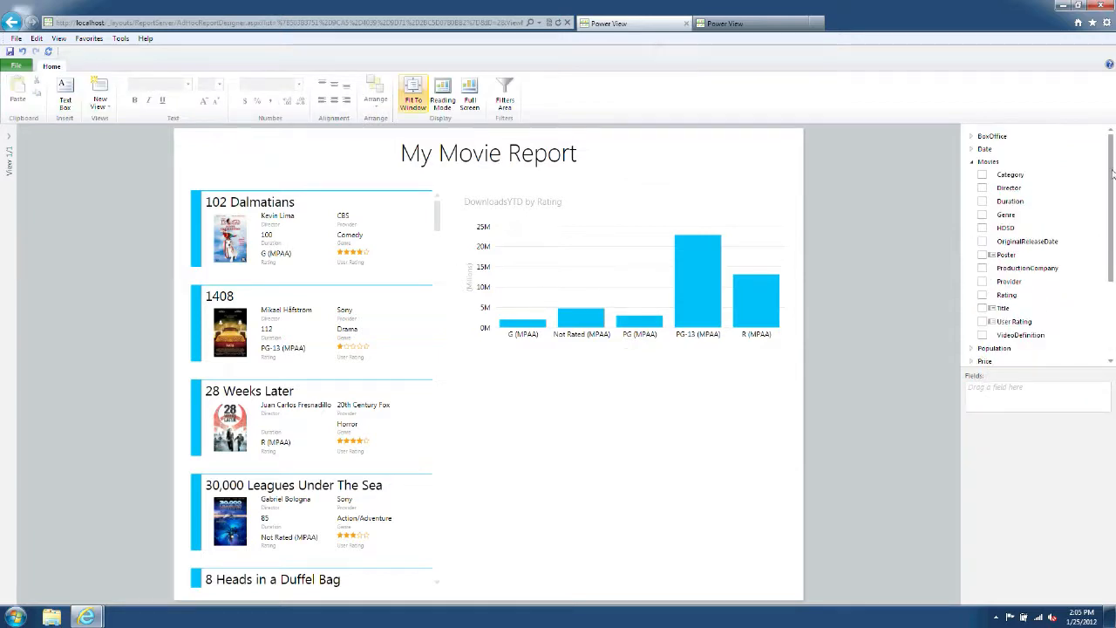
left_click(983, 216)
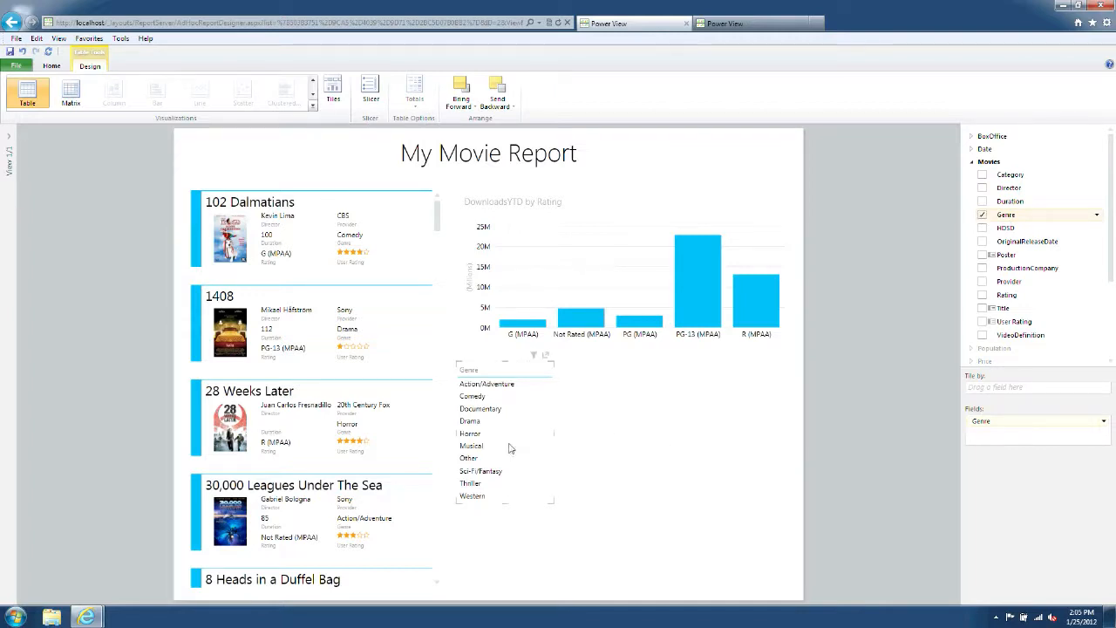
scroll(1112, 342, "down", 3)
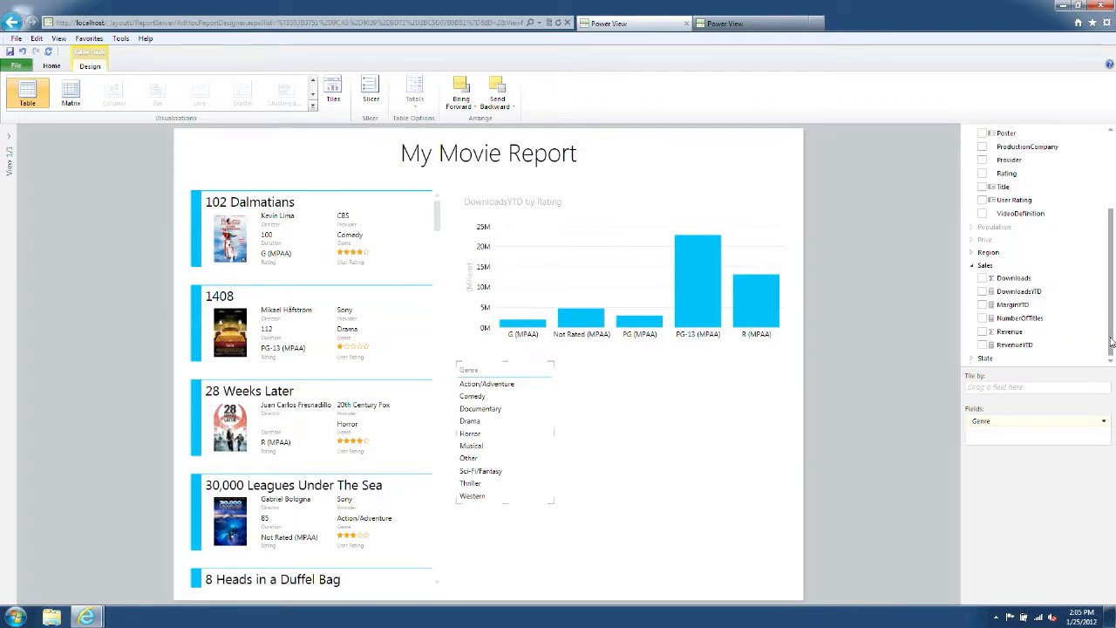
left_click(982, 346)
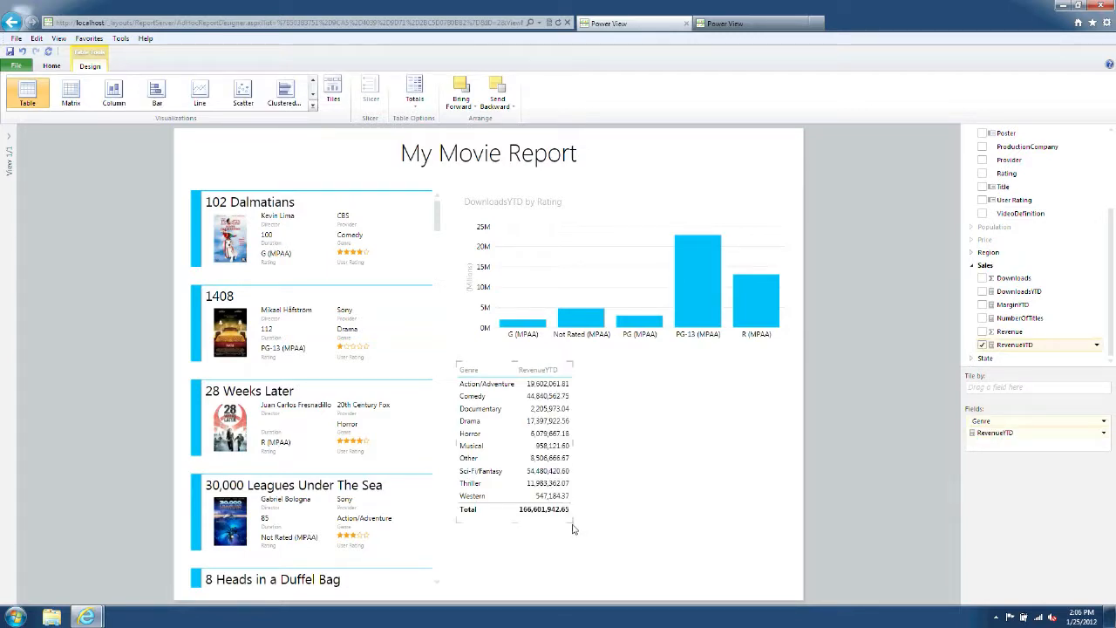
left_click_drag(572, 527, 794, 586)
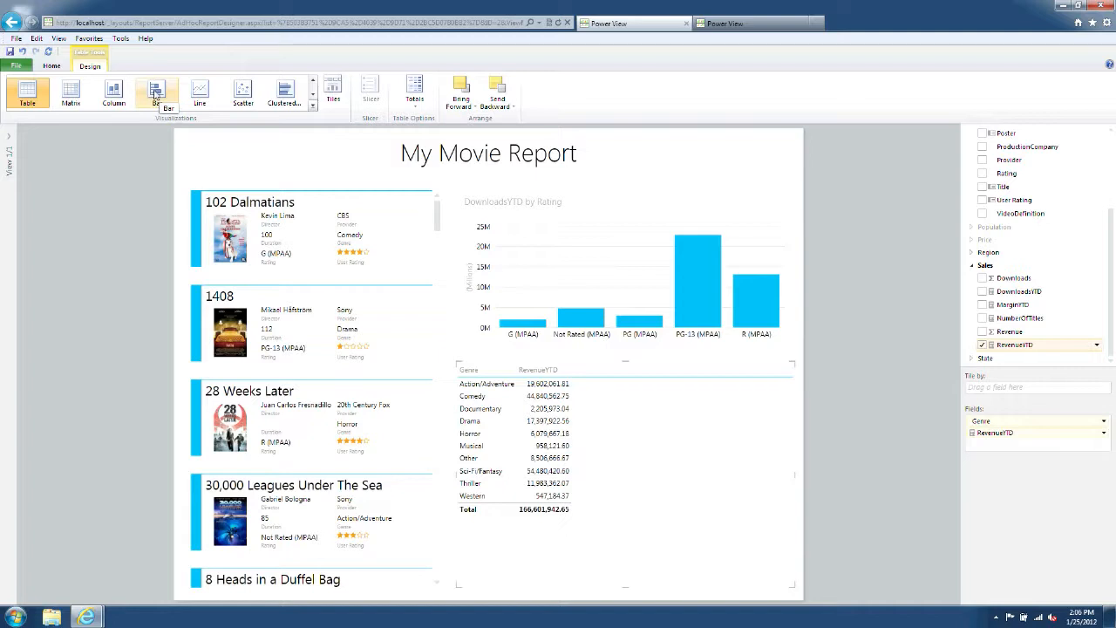
left_click(156, 93)
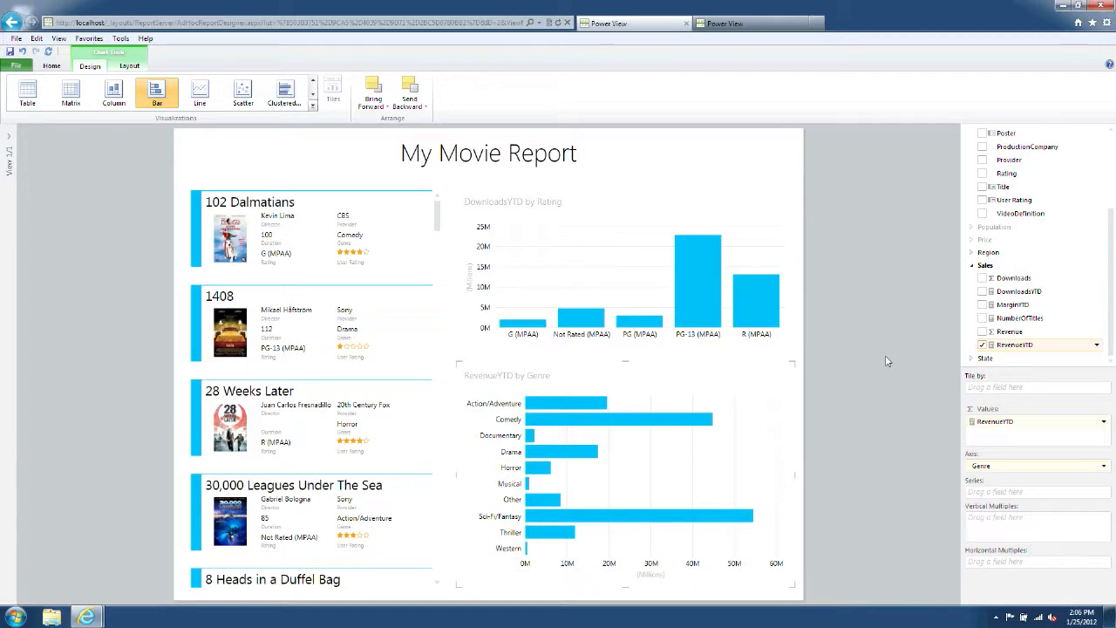
Highlight the report by the R (MPAA) column and by the Comedy bar to examine the linked visuals, and clear the highlight.
left_click(762, 313)
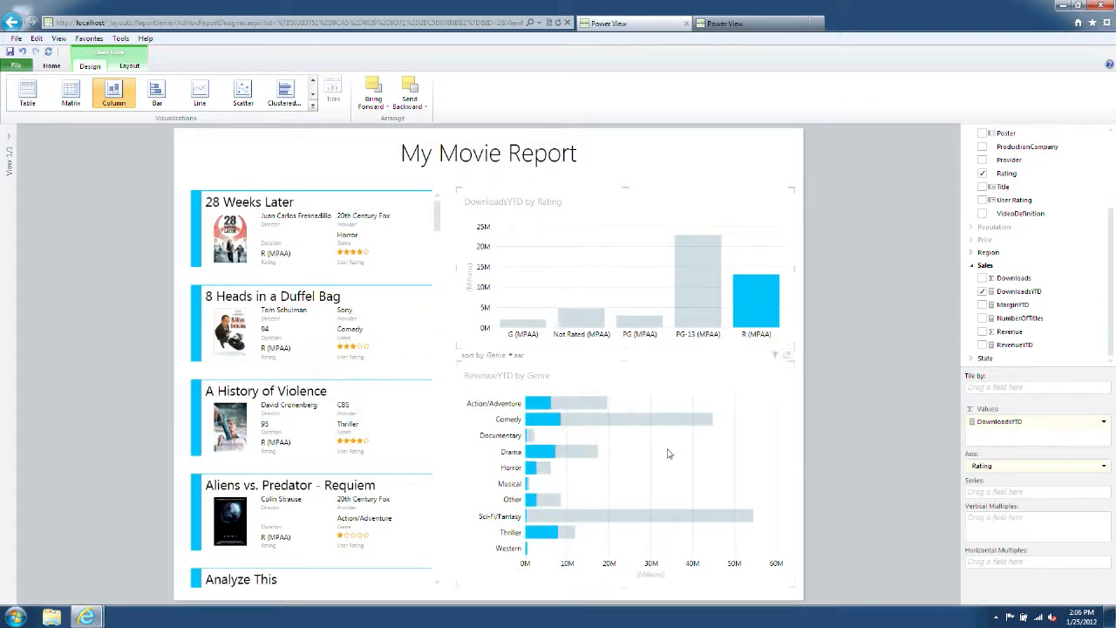
mouse_move(588, 428)
left_click_drag(439, 232, 444, 181)
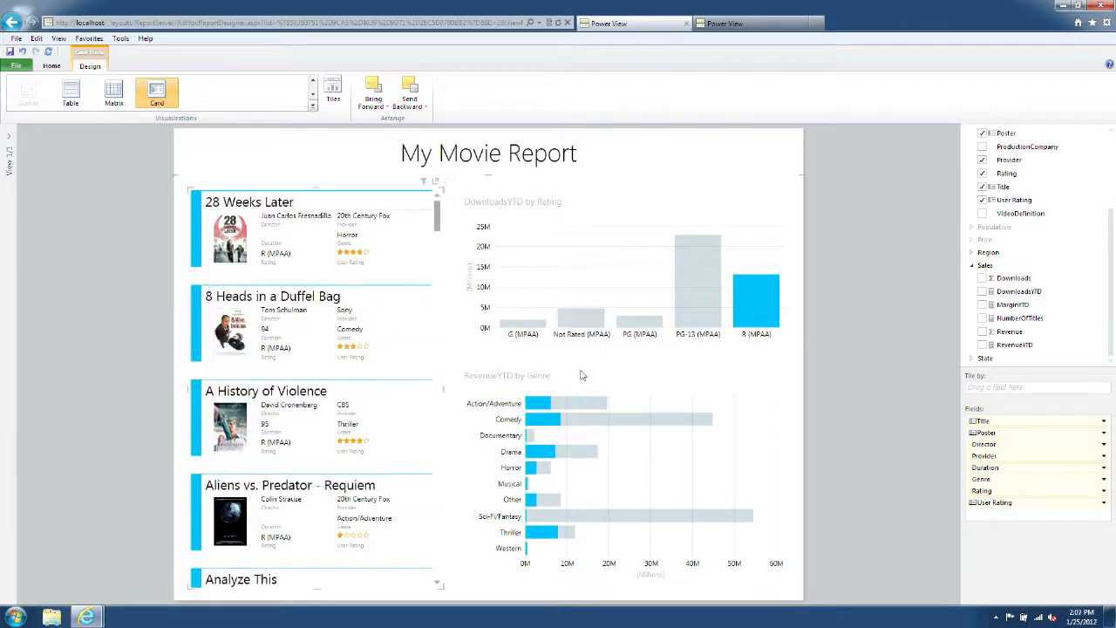
left_click(652, 423)
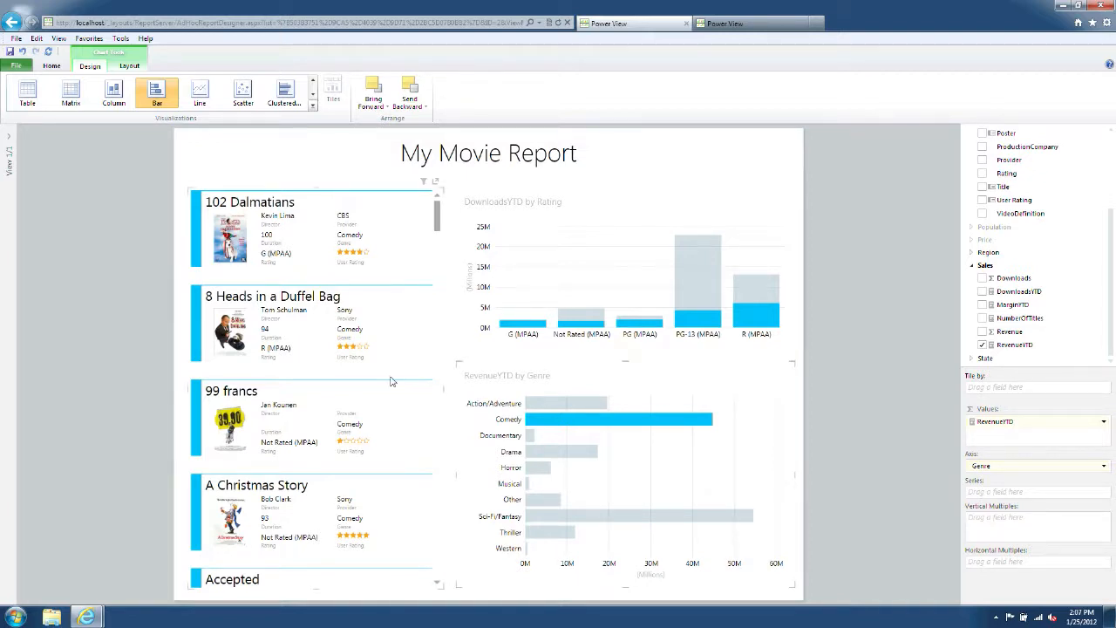
left_click(675, 460)
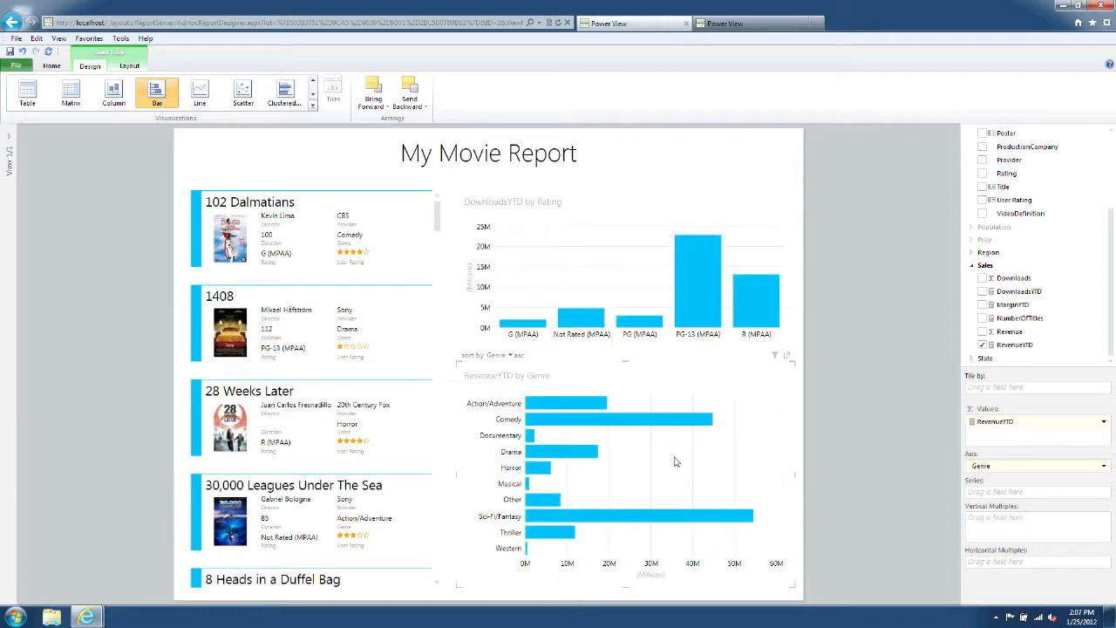
Convert the genre bar chart to a scatter chart with DownloadsYTD as the Y value and NumberOfTitles as the size.
left_click(242, 92)
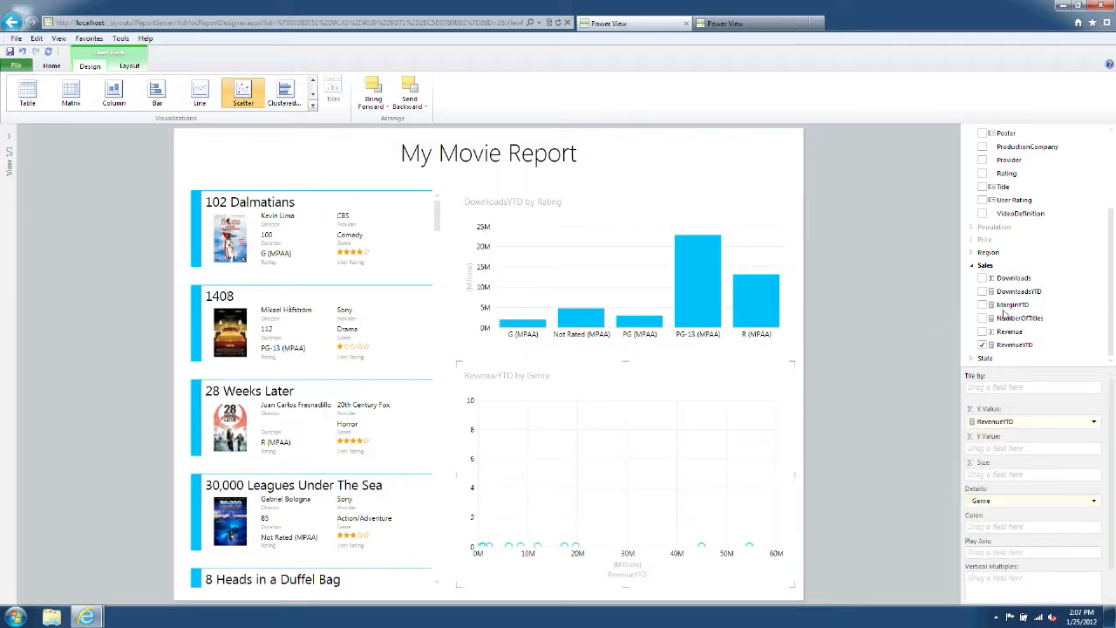
left_click(982, 293)
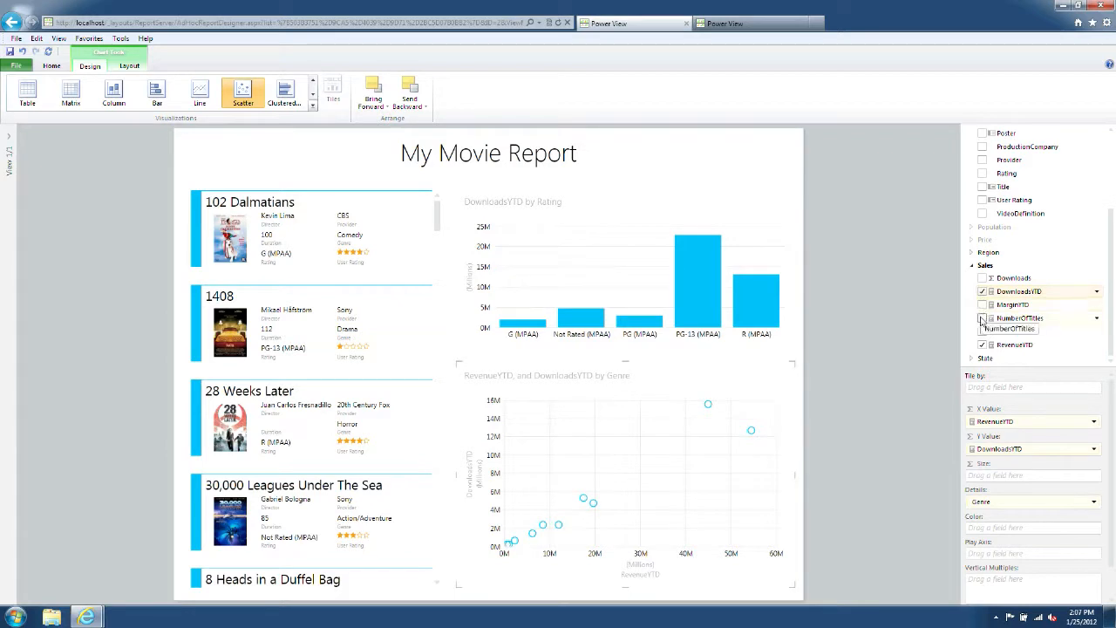
left_click(983, 319)
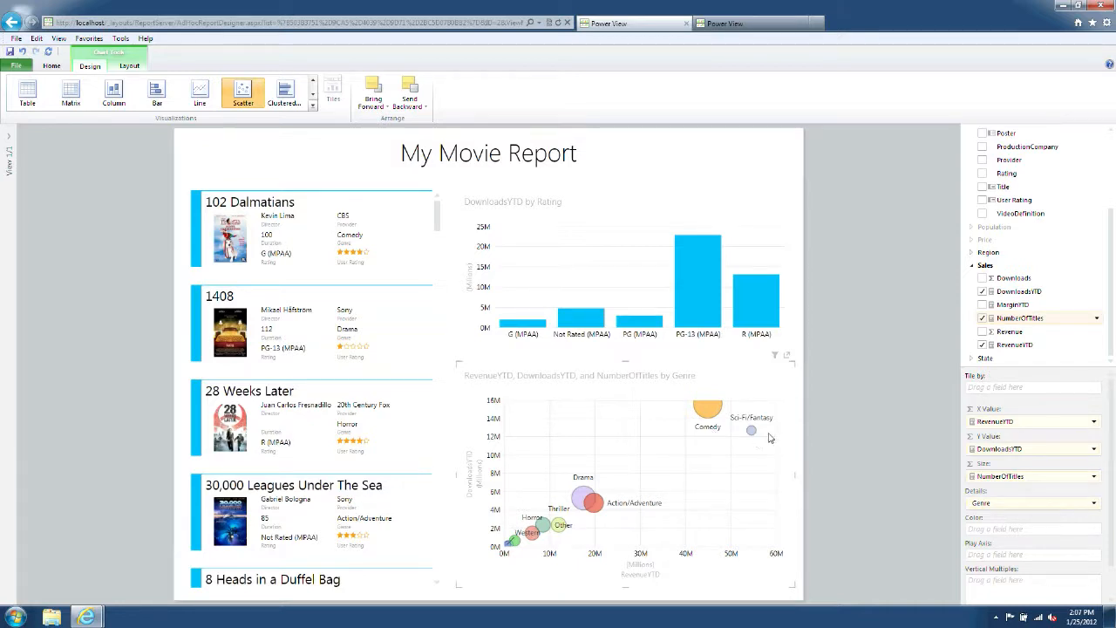
Set Month from the Date table as the scatter chart's play axis and play the animation.
left_click_drag(1111, 214, 1112, 138)
left_click(972, 151)
left_click_drag(1007, 194, 1006, 559)
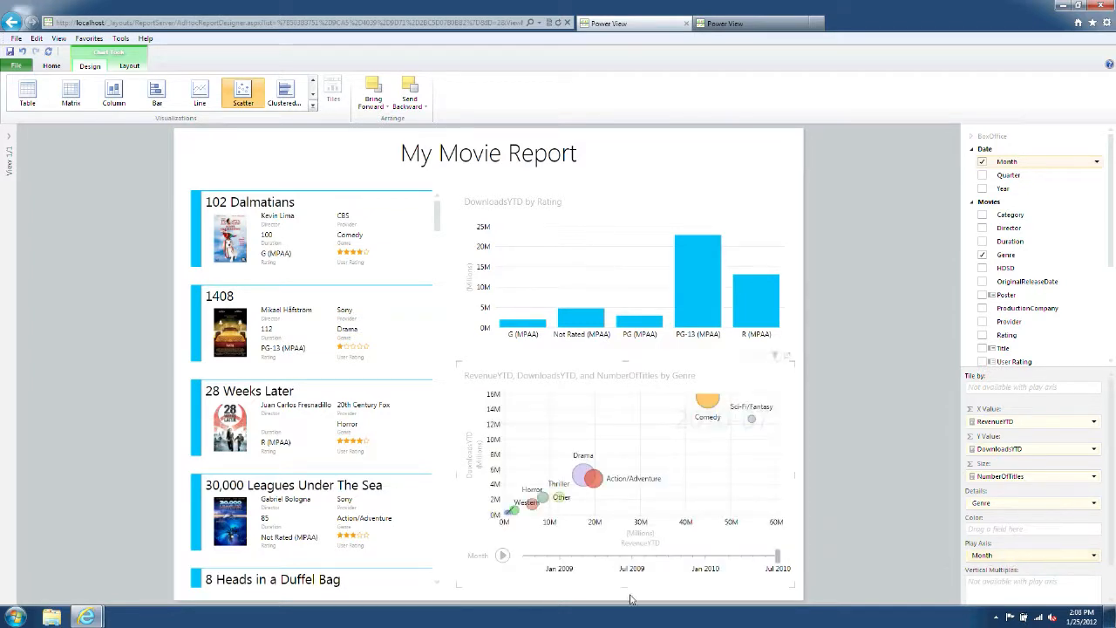
left_click(503, 557)
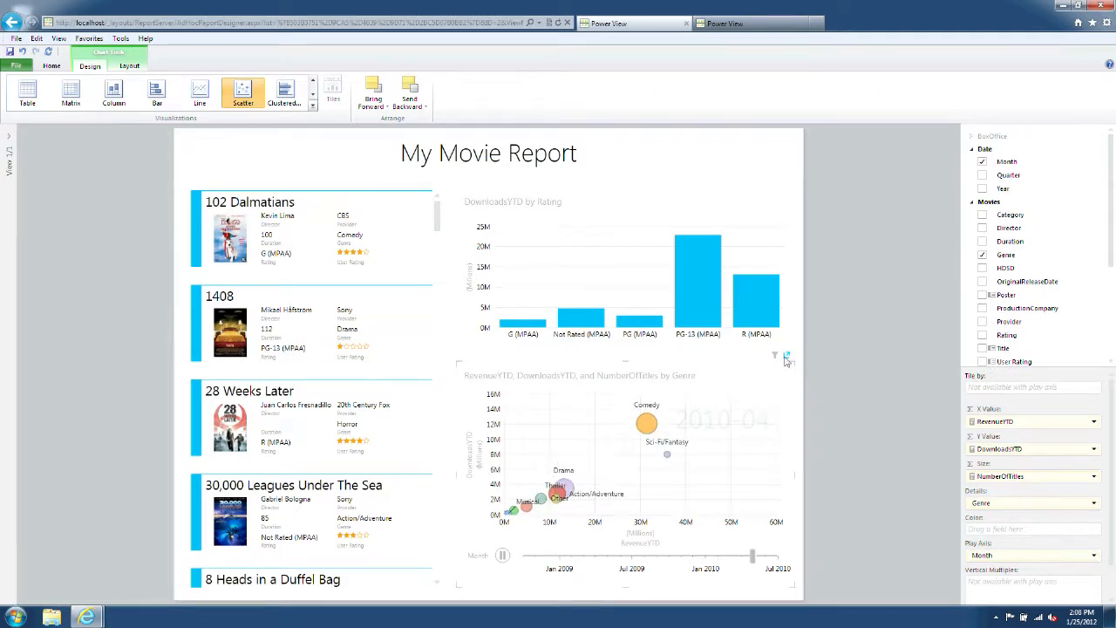
Pop out the scatter chart, replay its animation and trace the Comedy and Sci-Fi/Fantasy bubbles across the months.
left_click(787, 358)
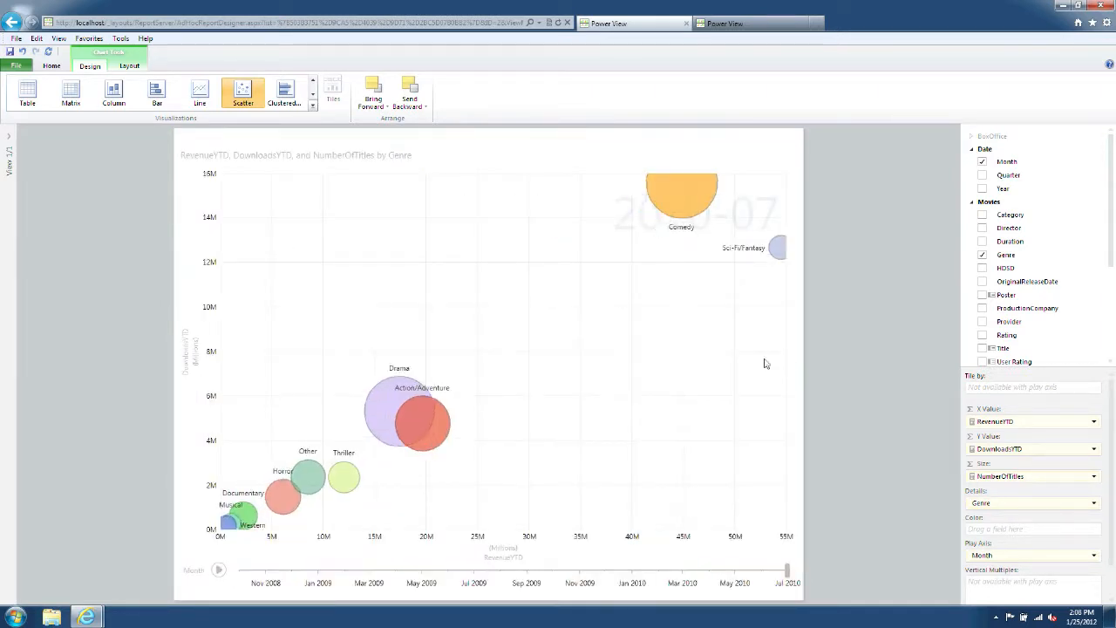
left_click(219, 570)
left_click(688, 216)
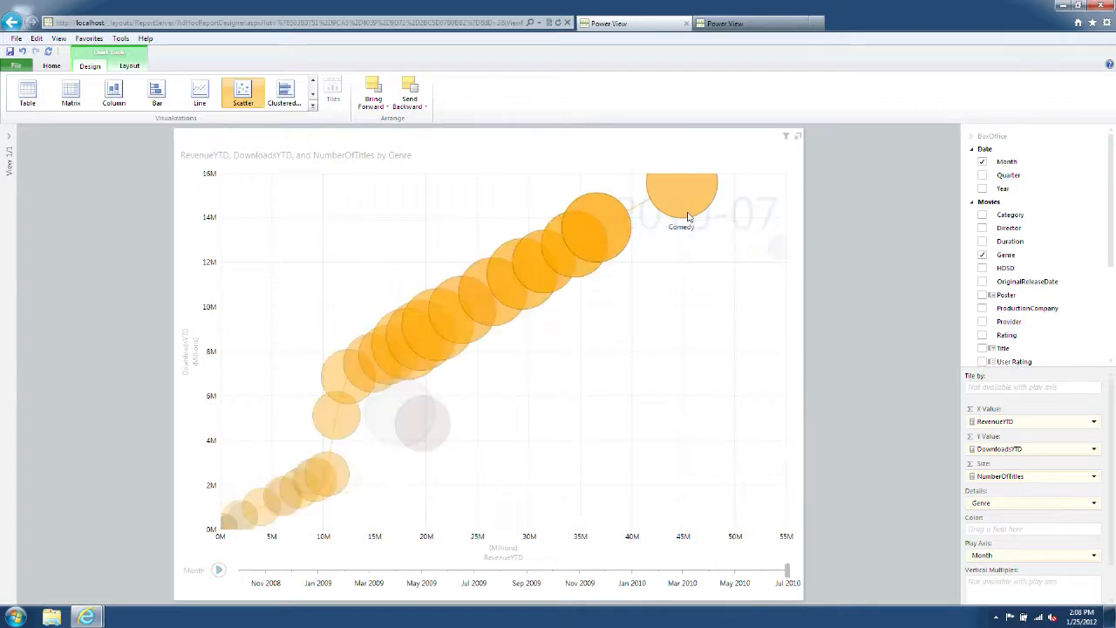
left_click(777, 255, "ctrl")
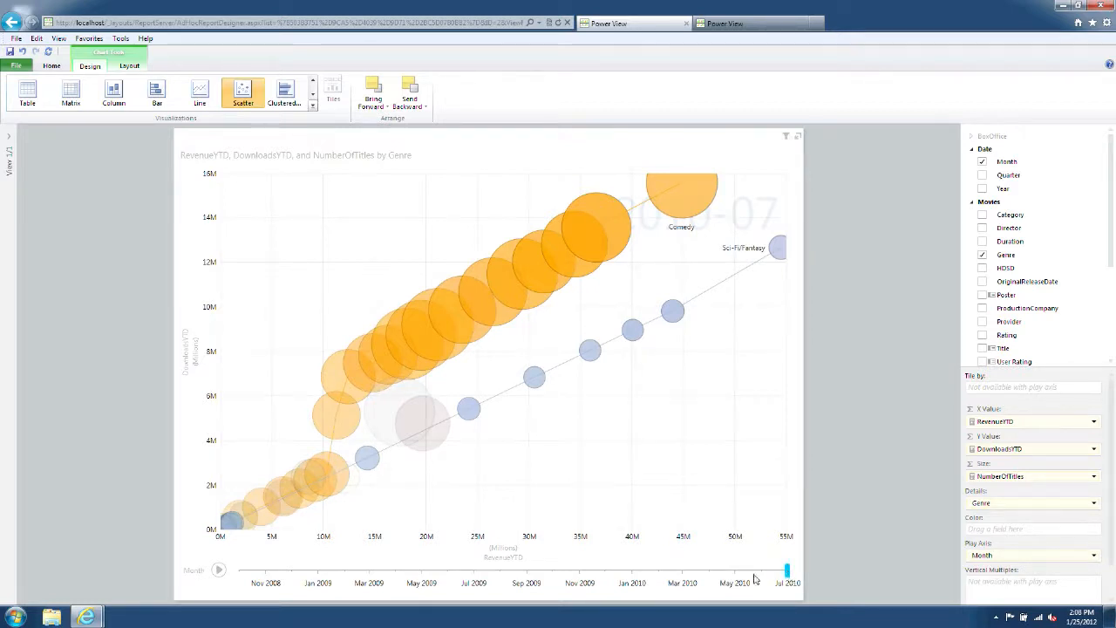
Scrub the play axis back to 2009-11 and forward to Jul 2010, then pop the chart back in and clear the bubble highlight.
left_click(719, 572)
left_click(626, 572)
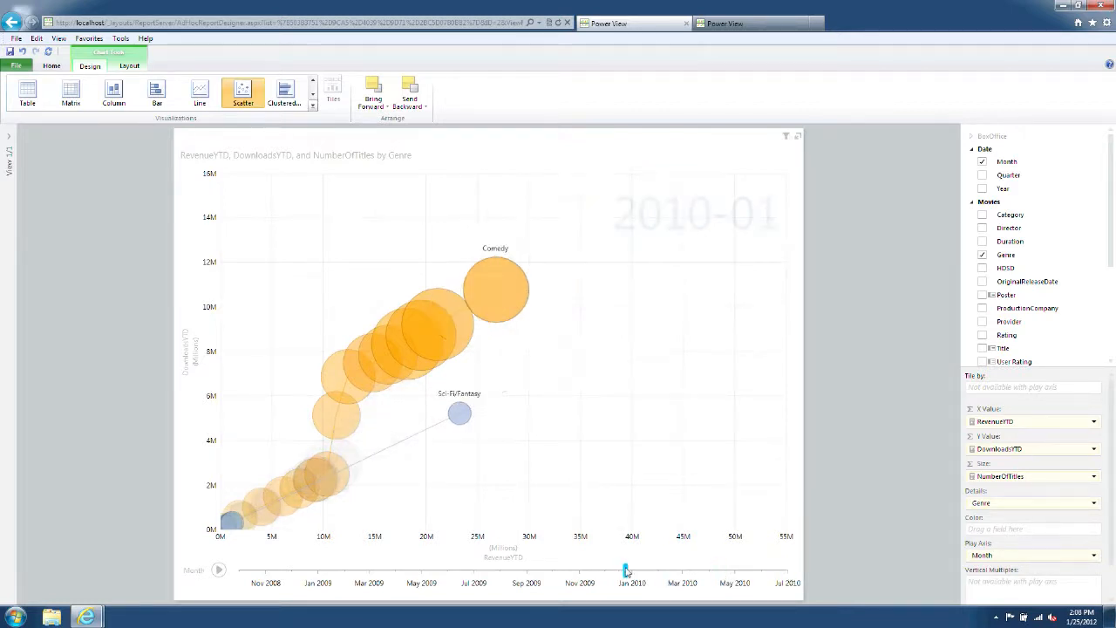
left_click(584, 571)
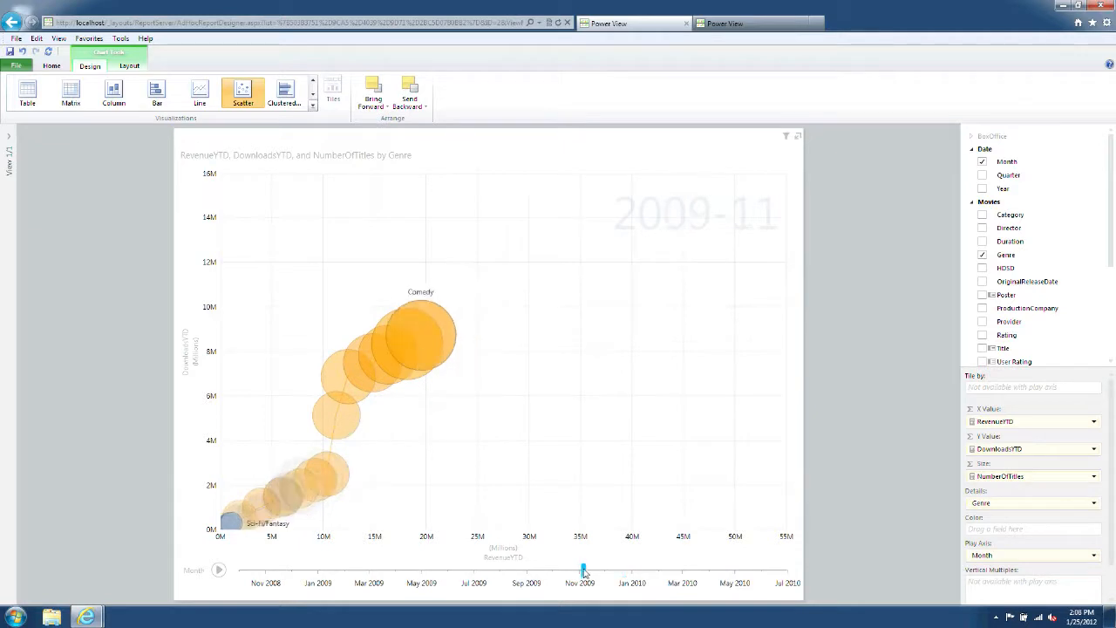
left_click(789, 572)
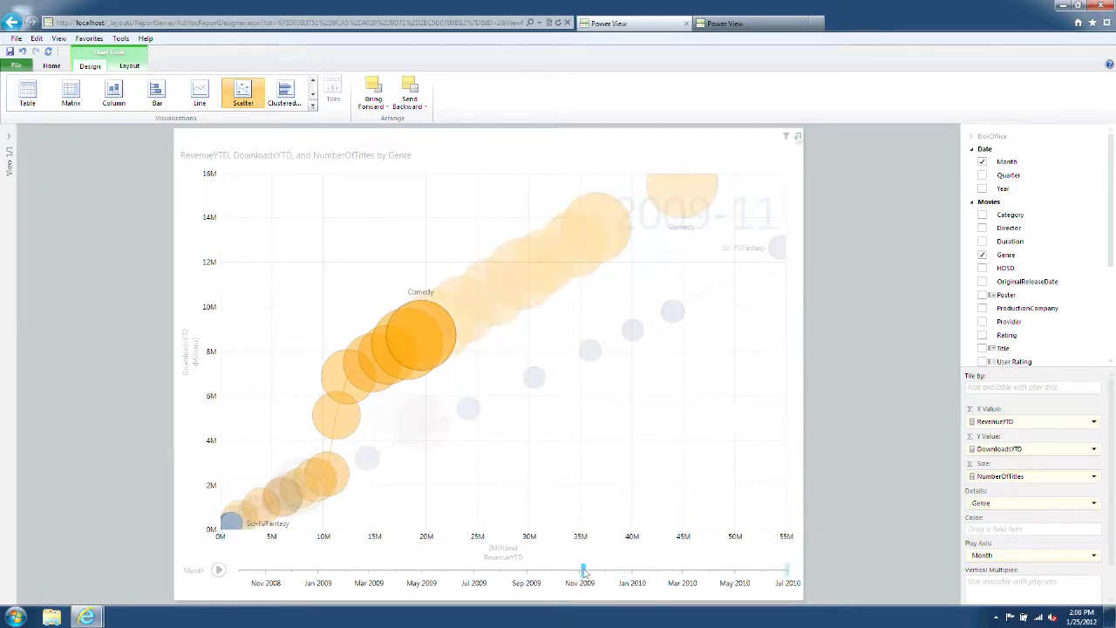
left_click(798, 137)
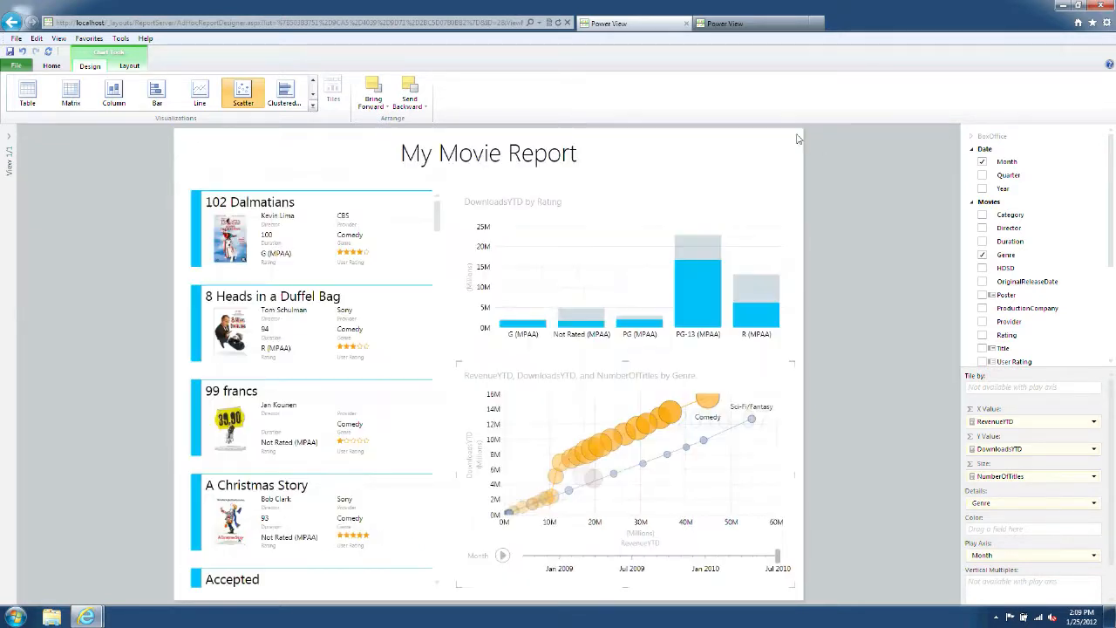
left_click(525, 437)
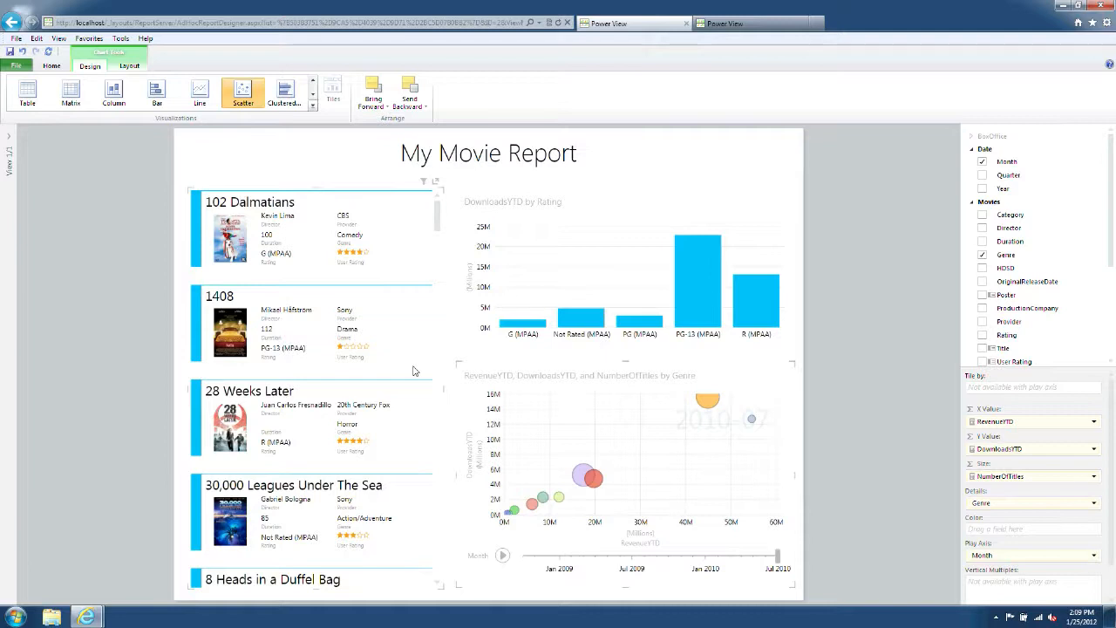
Turn the movie cards into tiles by Poster and browse further along the tile strip.
left_click(414, 371)
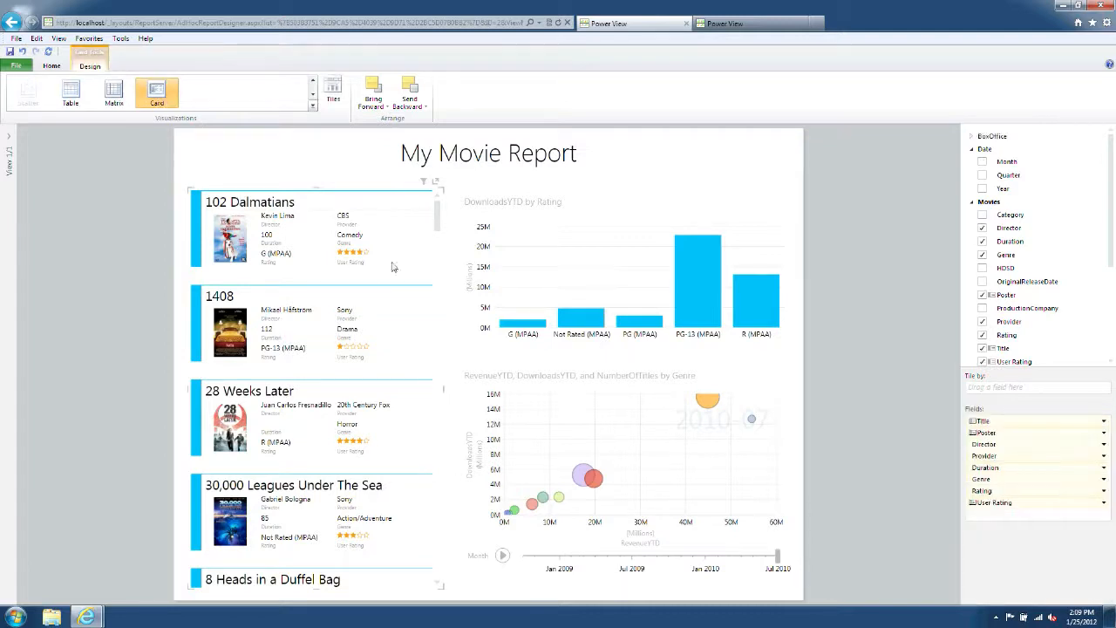
left_click(331, 90)
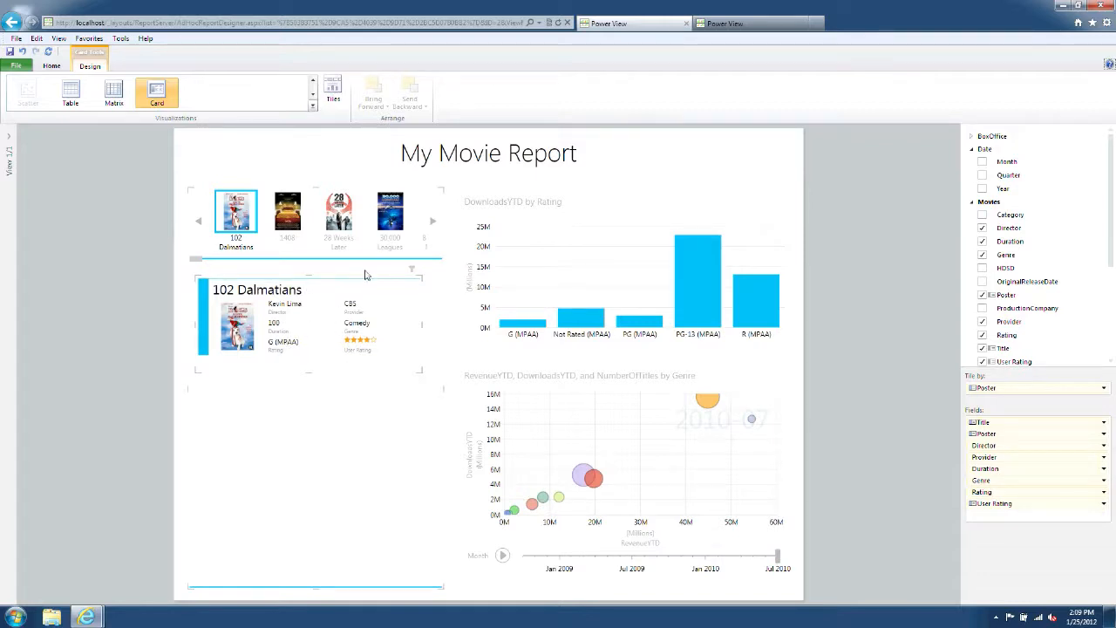
left_click(432, 225)
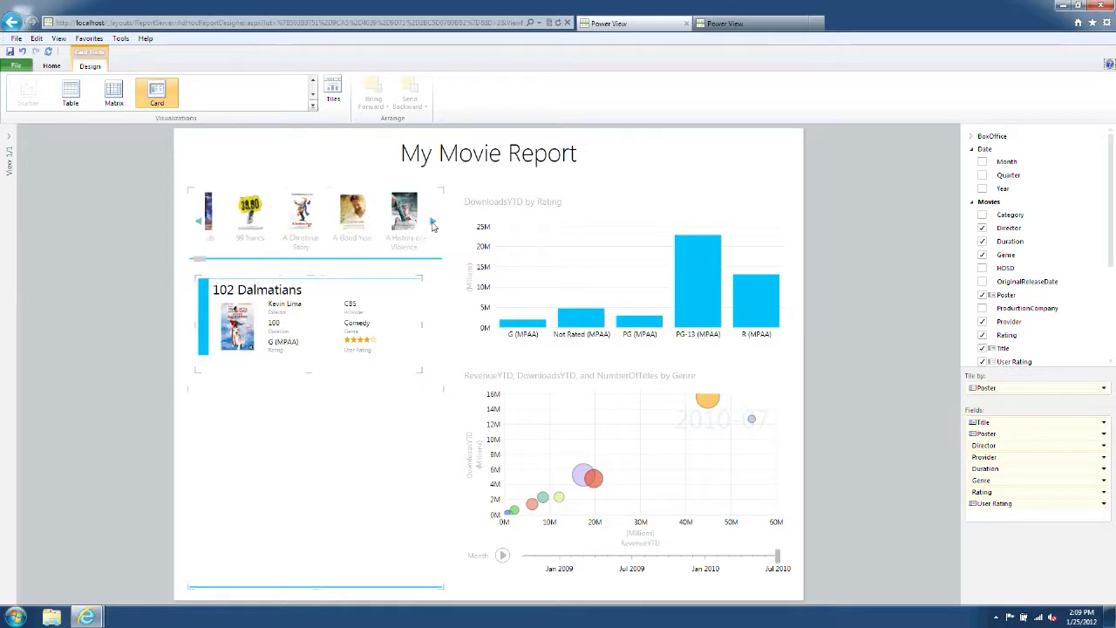
Add a table of RegionName, DownloadsYTD and RevenueYTD inside the tile container, below the movie card.
left_click(316, 475)
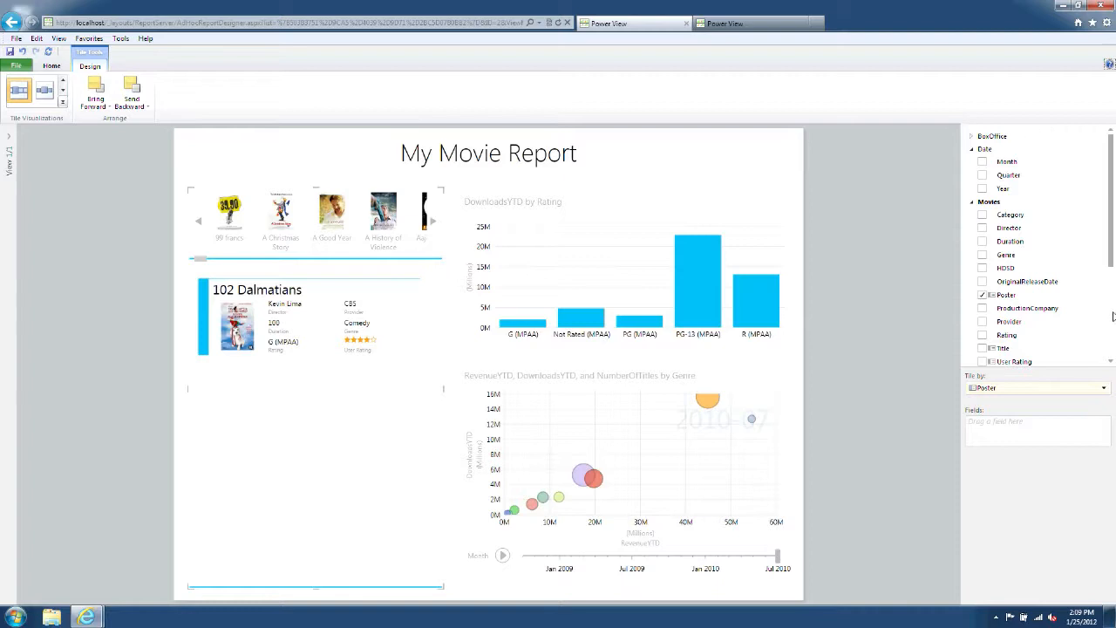
scroll(1113, 317, "down", 3)
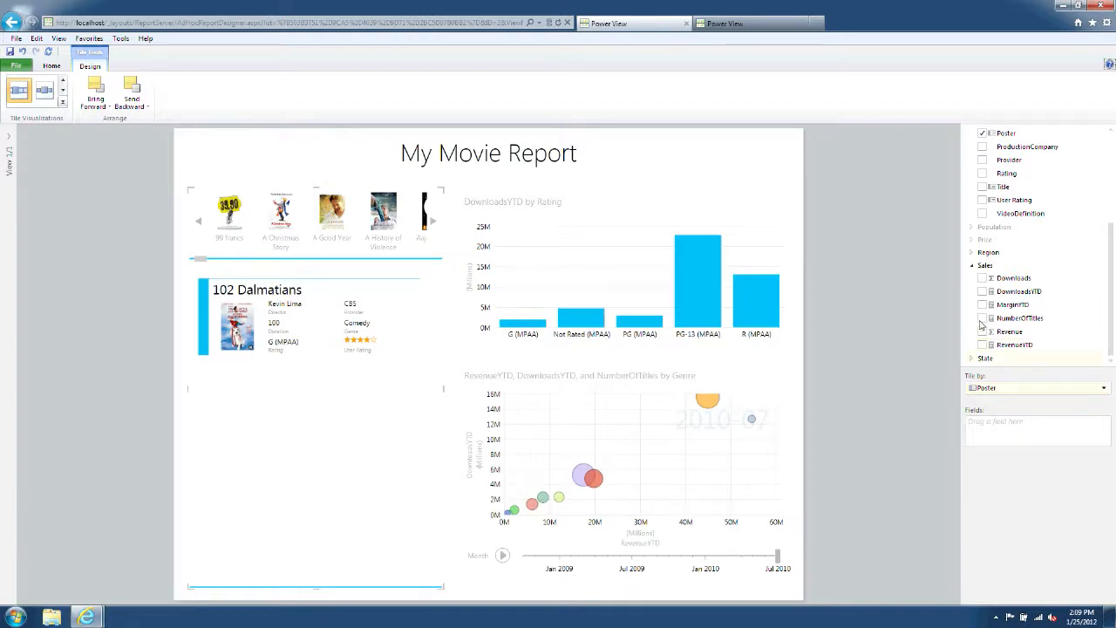
left_click(973, 253)
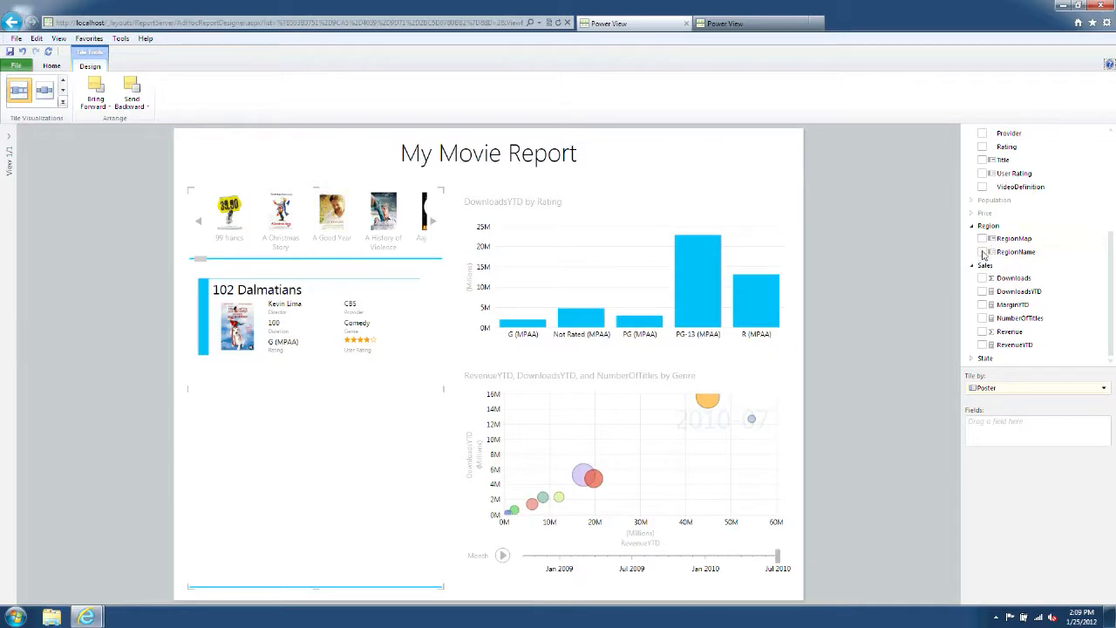
left_click(983, 251)
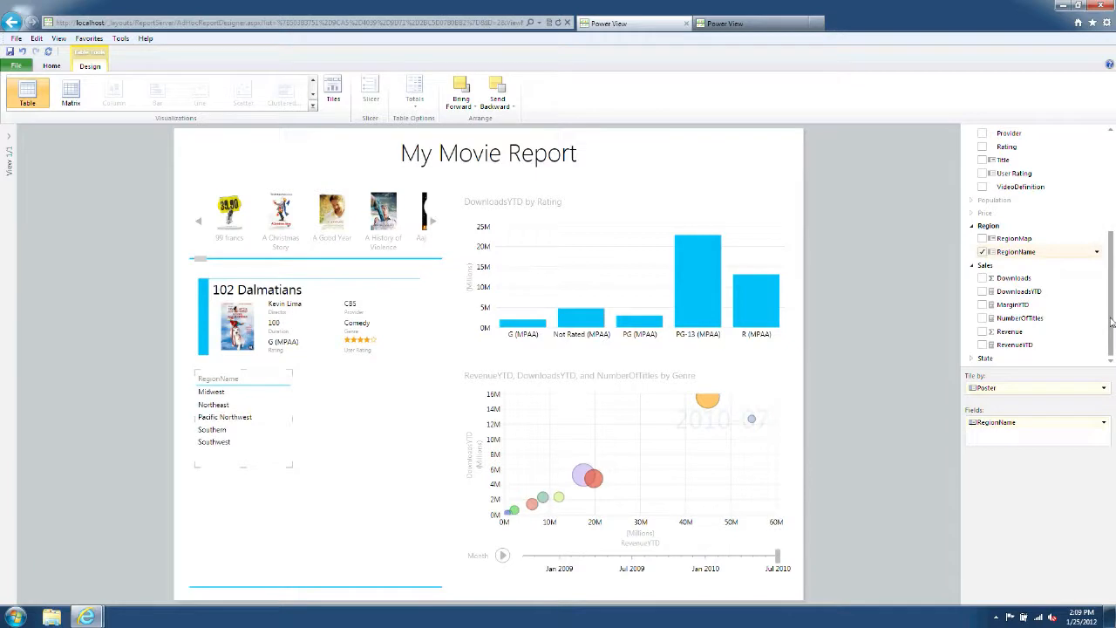
left_click(983, 292)
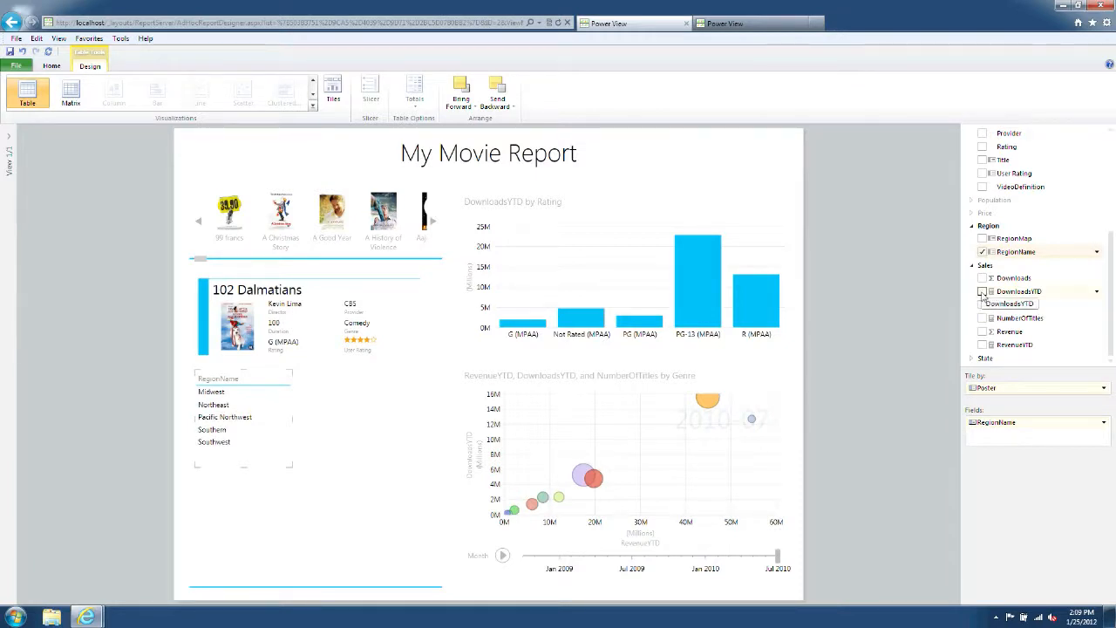
left_click(984, 346)
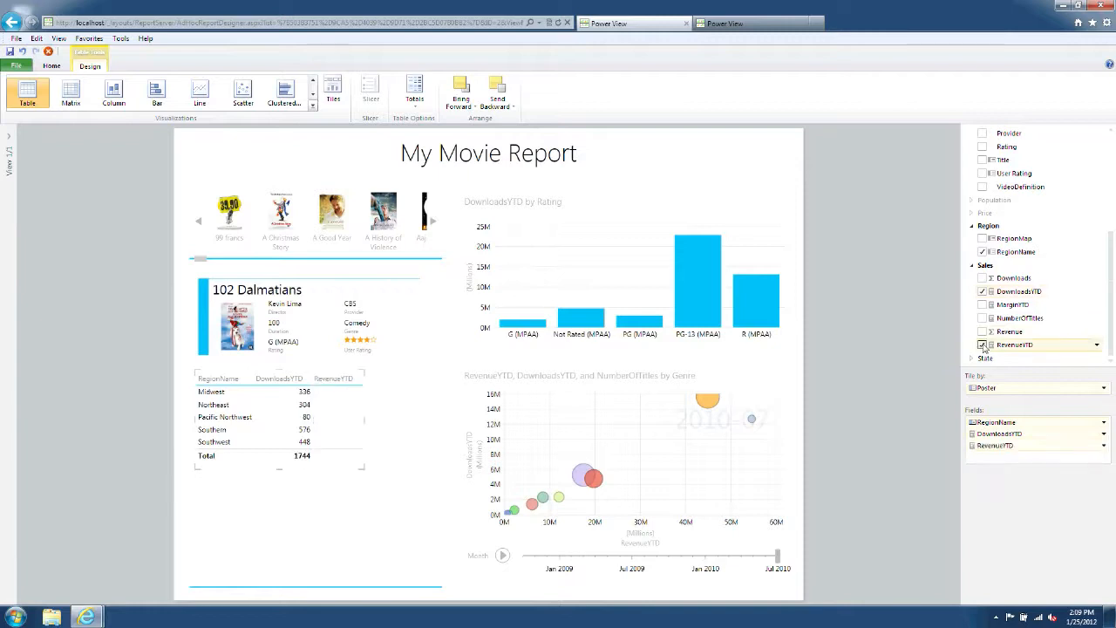
Convert the region table to a clustered column chart and enlarge it to fill the rest of the tile container.
left_click(313, 107)
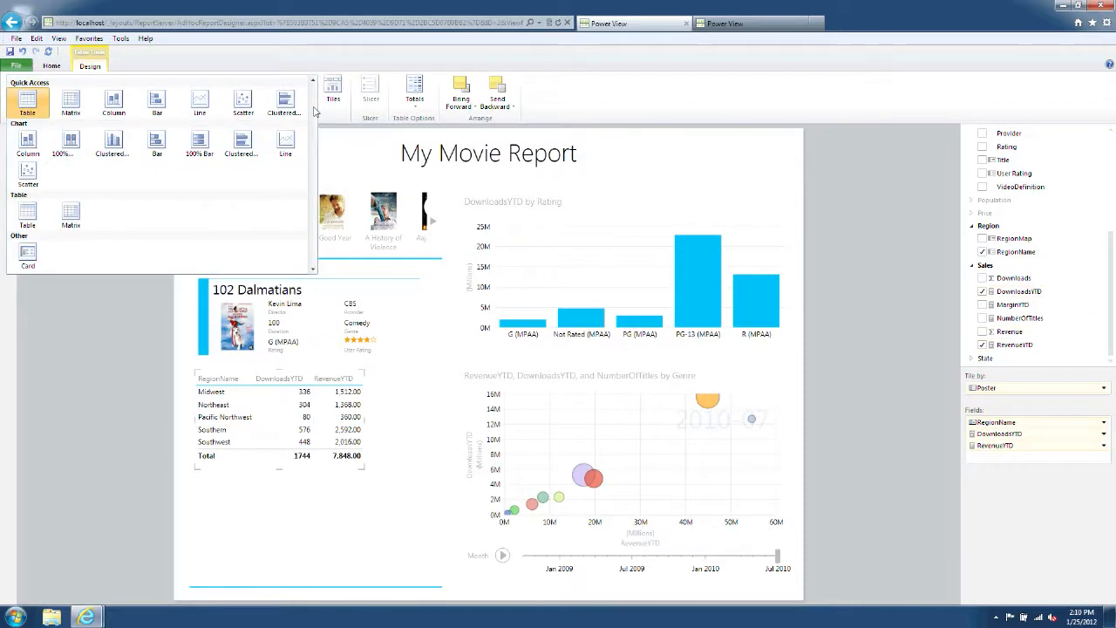
left_click(114, 144)
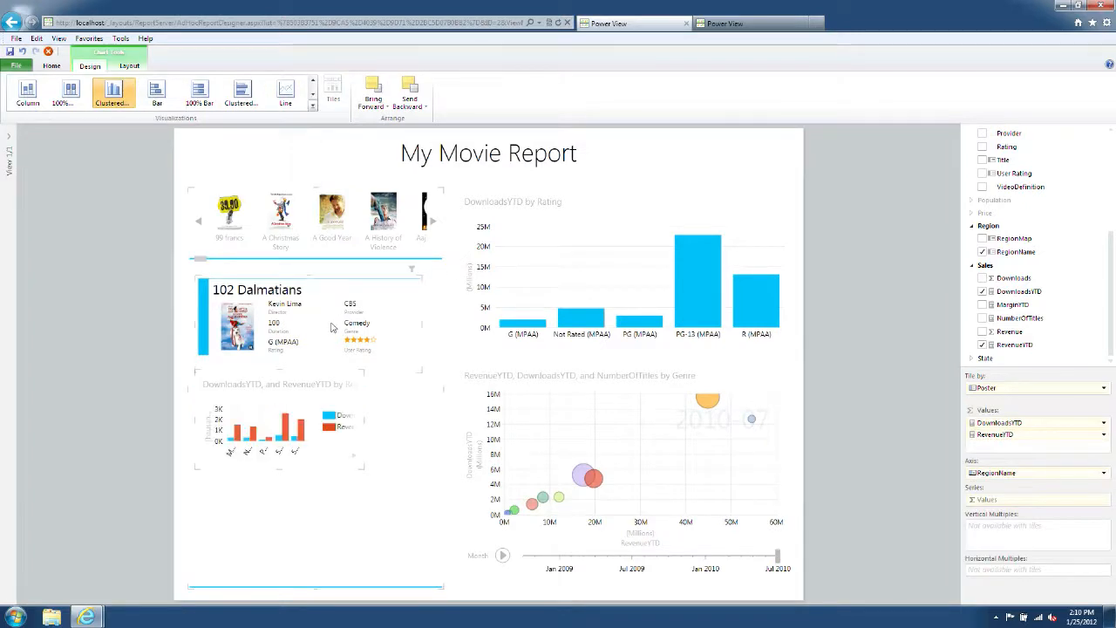
left_click_drag(362, 466, 433, 576)
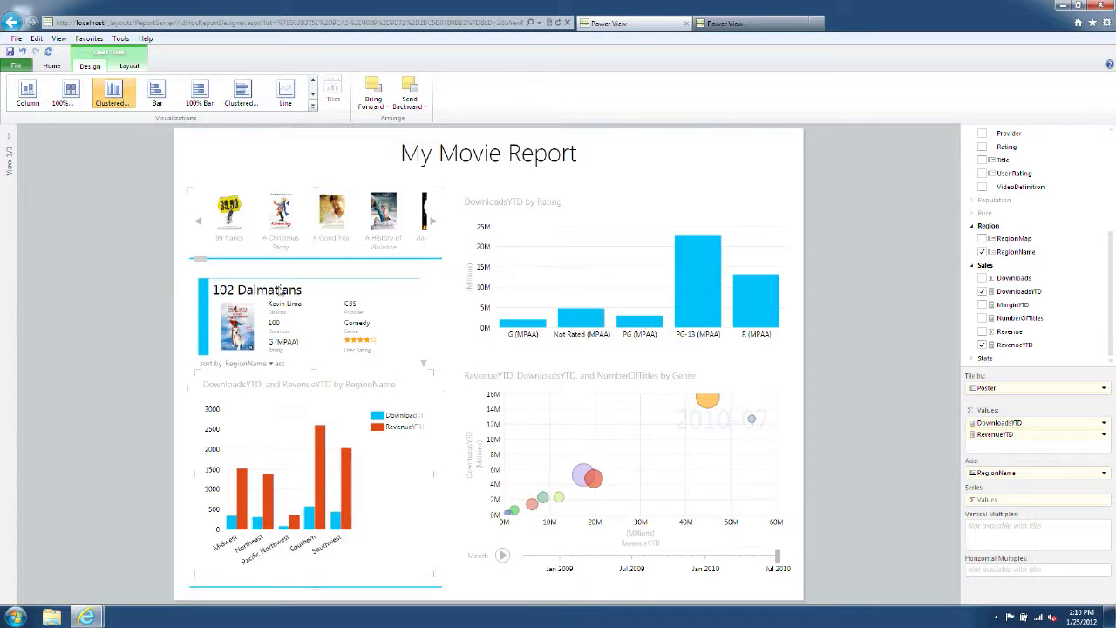
Browse the tile strip and select Agent Cody Banks and Akeelah and the Bee to examine their details and regional sales.
left_click(432, 223)
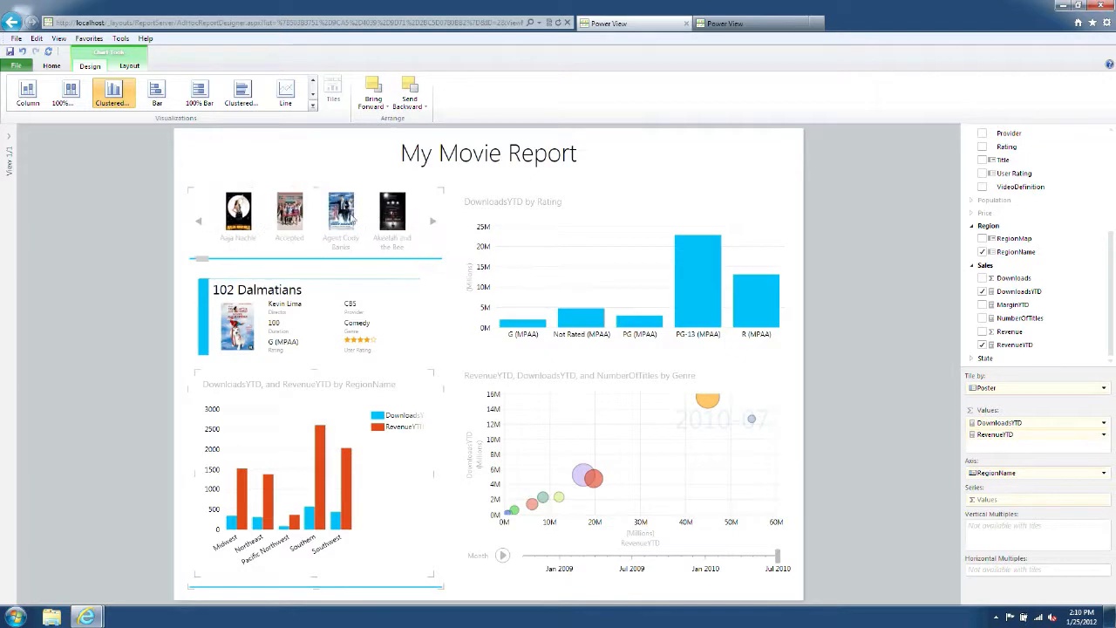
left_click(394, 217)
left_click(350, 219)
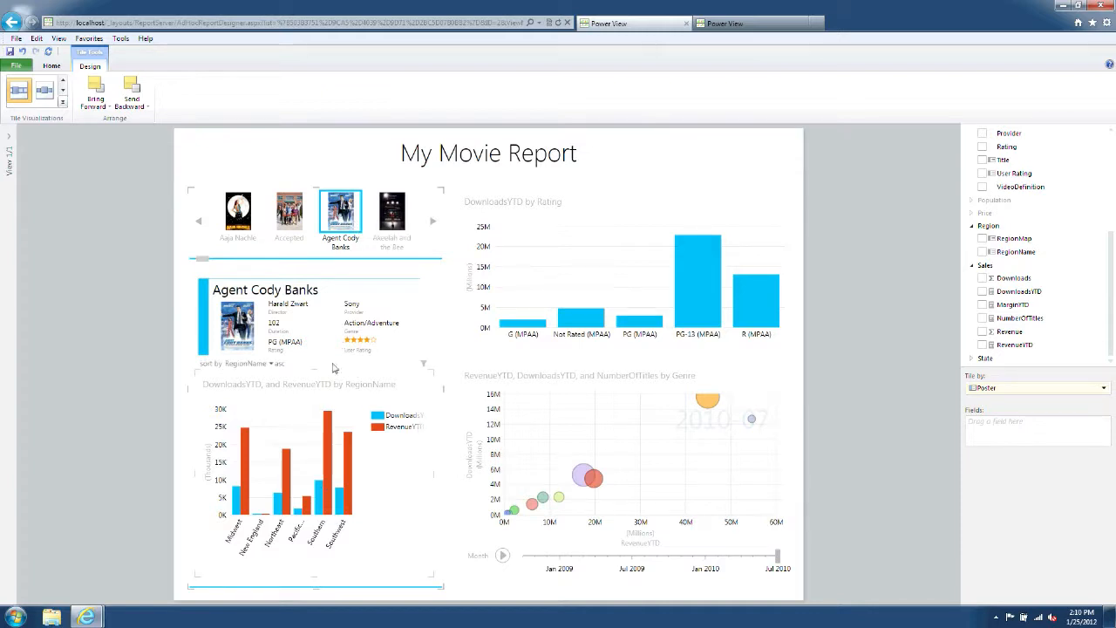
left_click(387, 230)
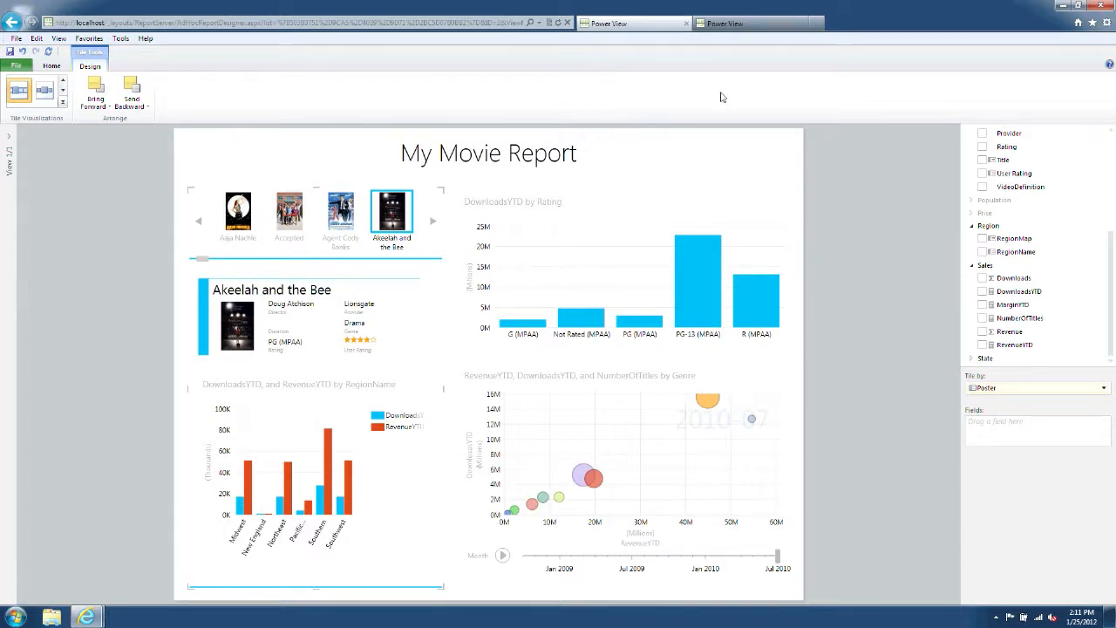
Switch to the Movie Sales Report in the other browser tab and open its Play Axis view.
left_click(740, 27)
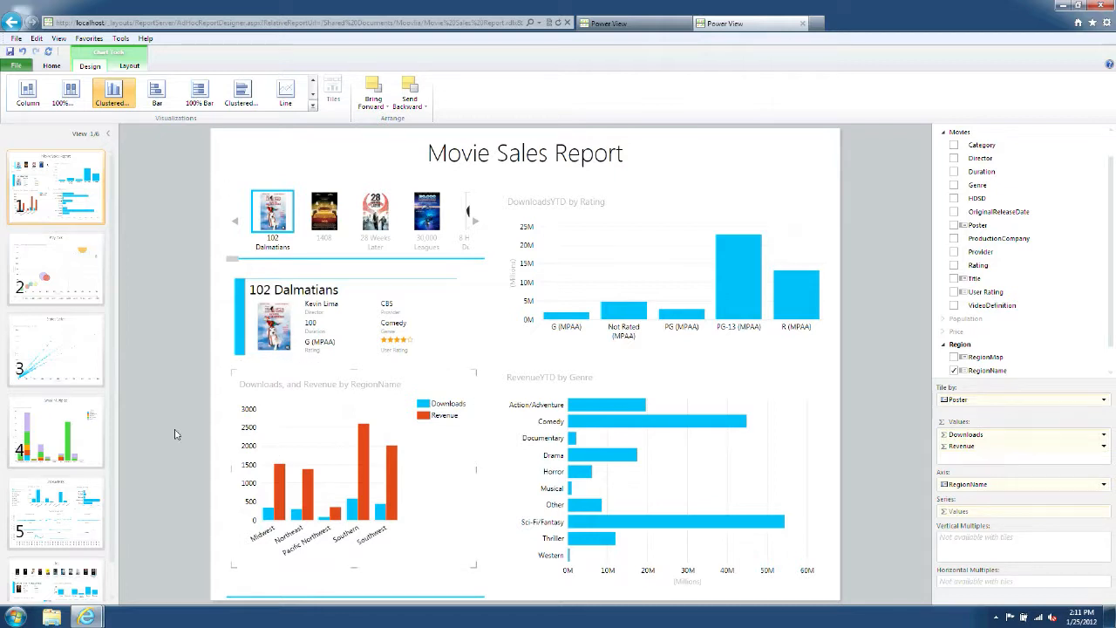
left_click(63, 292)
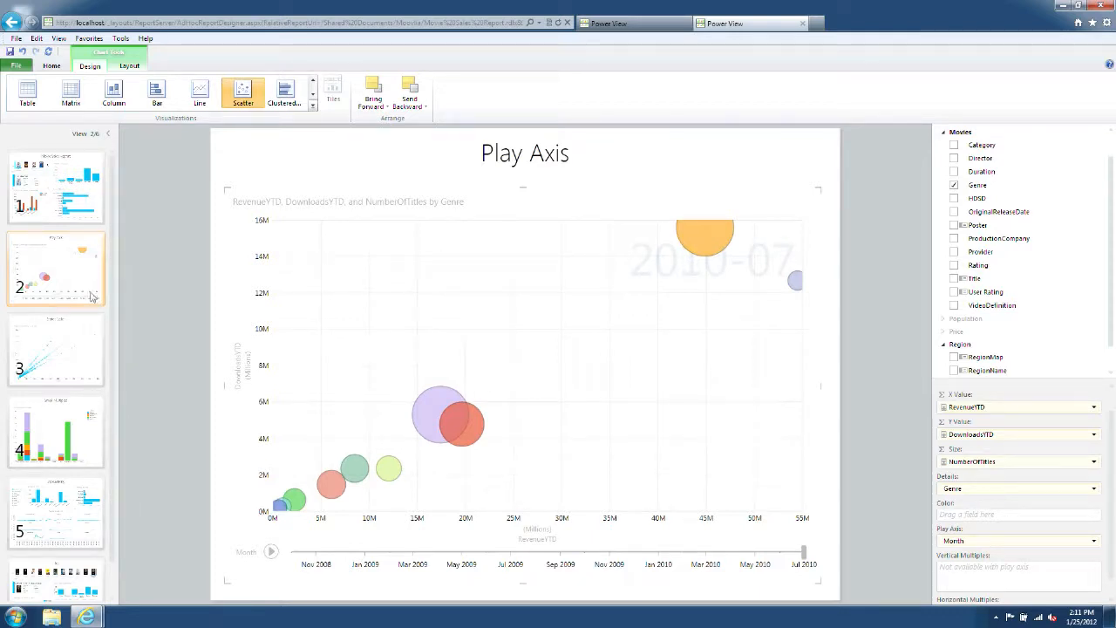
mouse_move(79, 279)
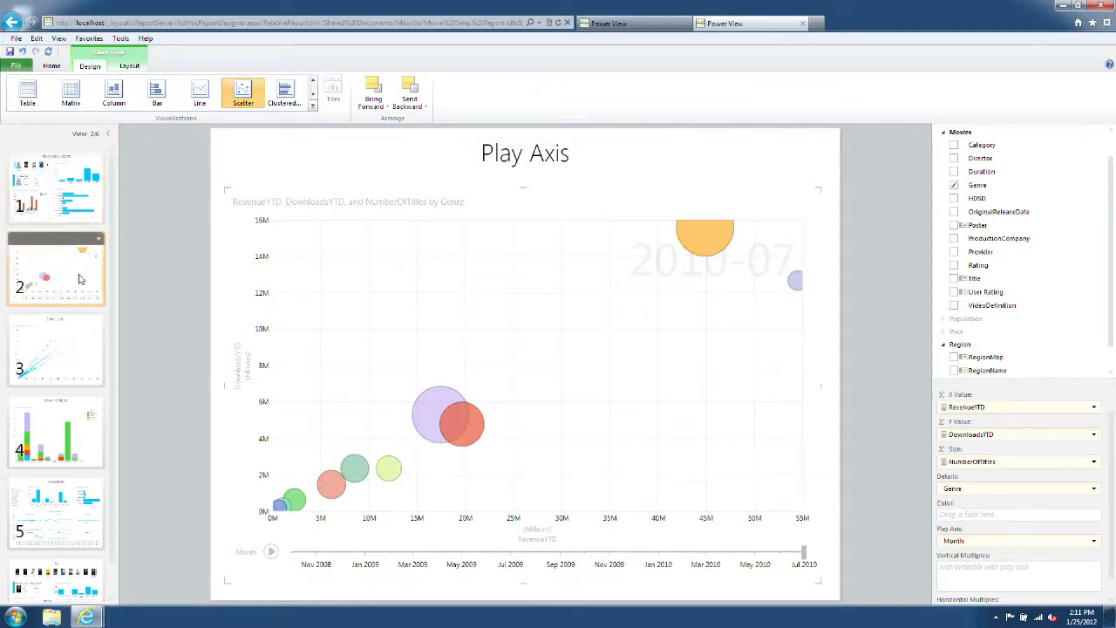
Open the Series Color view and color its scatter chart of movie titles by Rating.
mouse_move(76, 334)
left_click(77, 334)
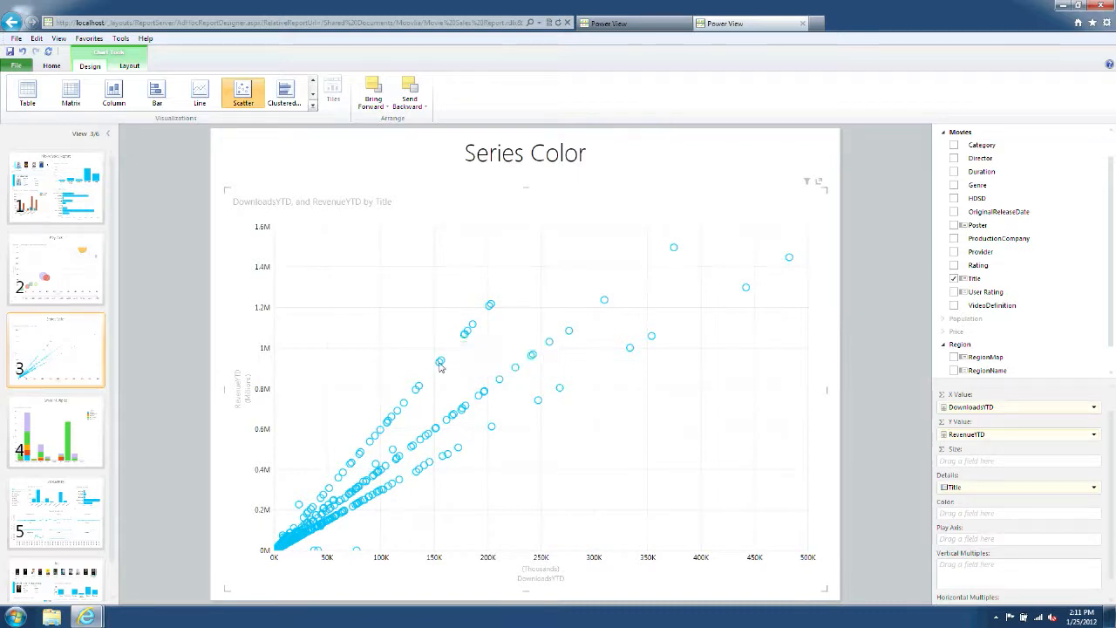
mouse_move(441, 367)
mouse_move(420, 390)
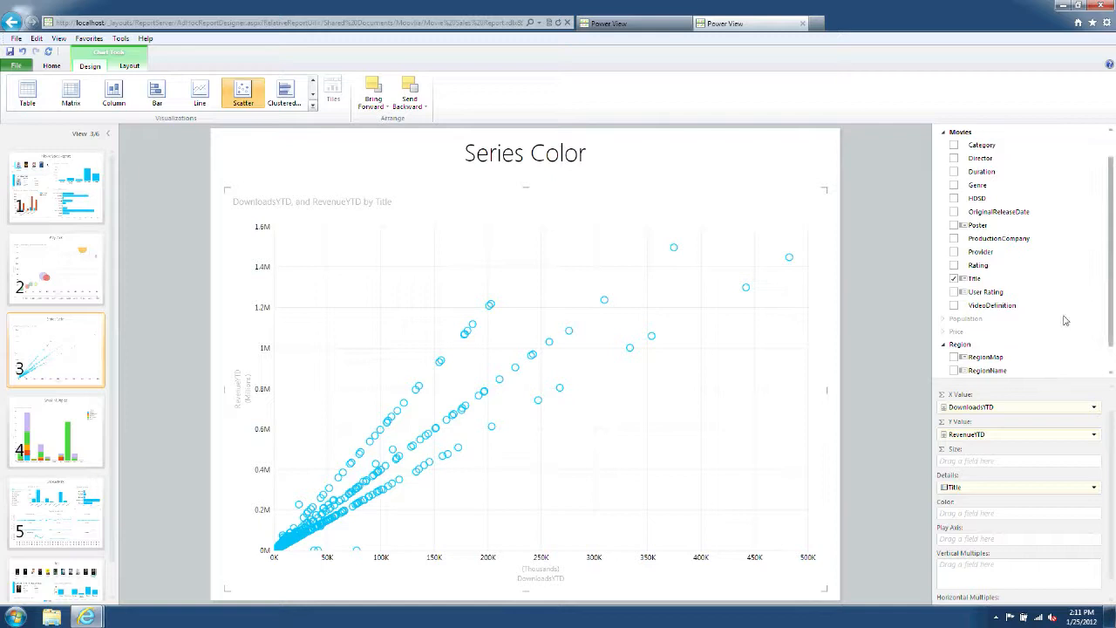
left_click_drag(978, 266, 1005, 516)
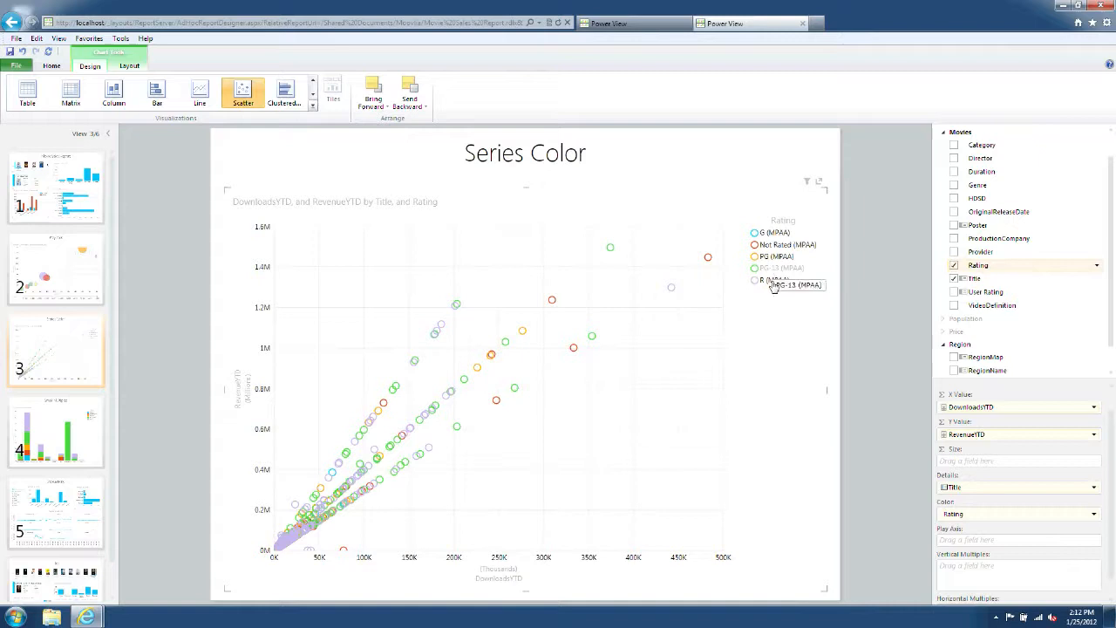
Highlight the R, PG-13 and G (MPAA) series one after another in the scatter chart's legend, and clear the highlight.
left_click(763, 283)
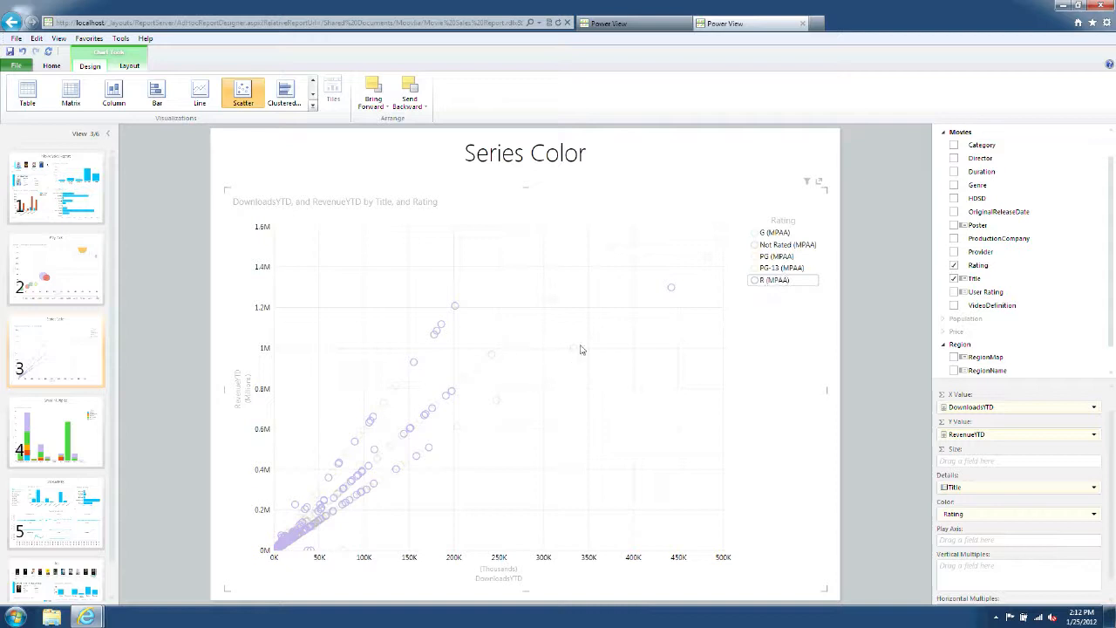
left_click(778, 272)
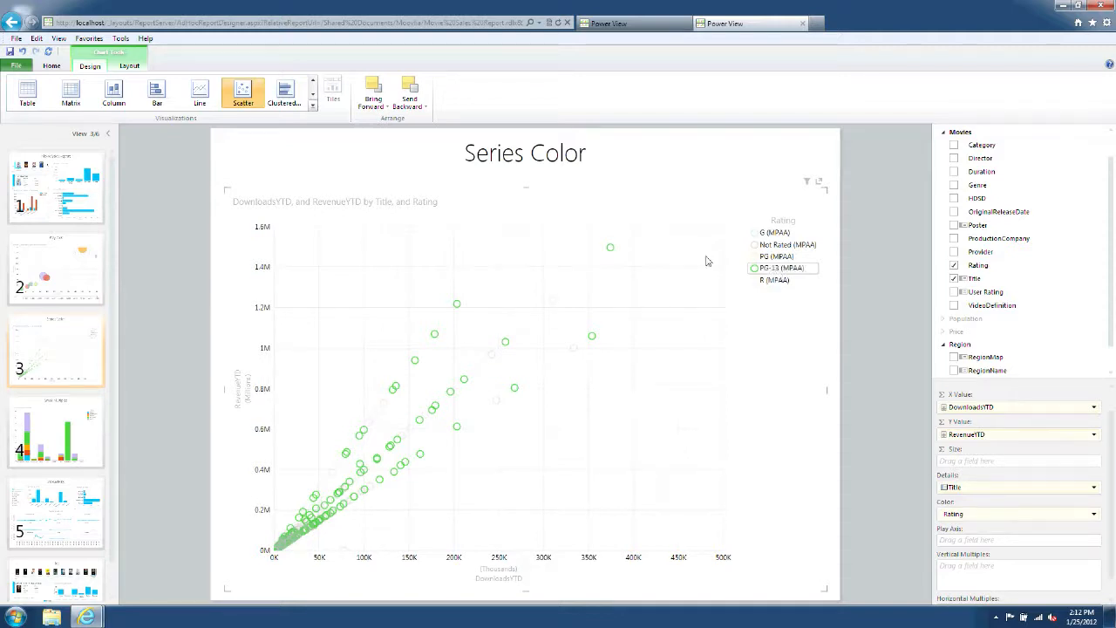
left_click(768, 236)
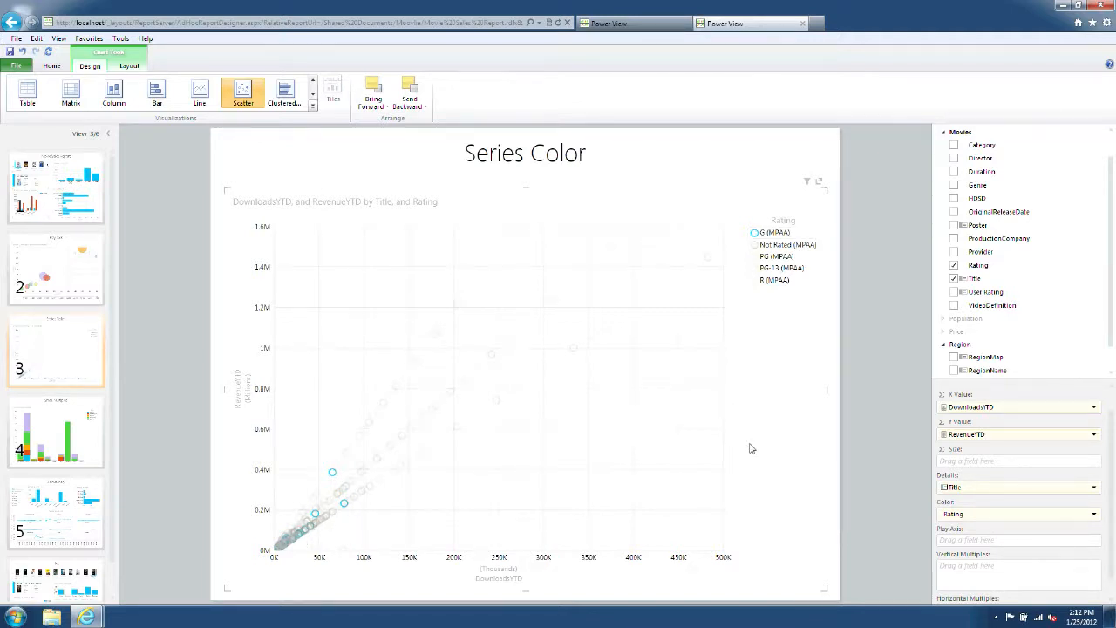
left_click(655, 436)
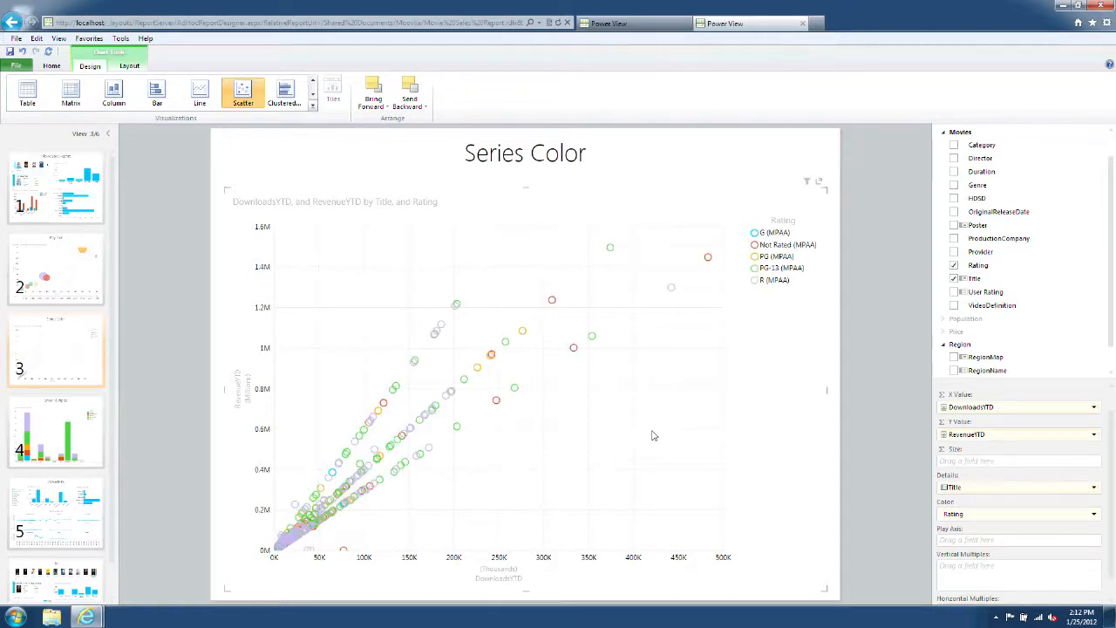
Open the Small Multiples view and split its Downloads by Genre and Rating column chart into vertical multiples by RegionName.
left_click(90, 439)
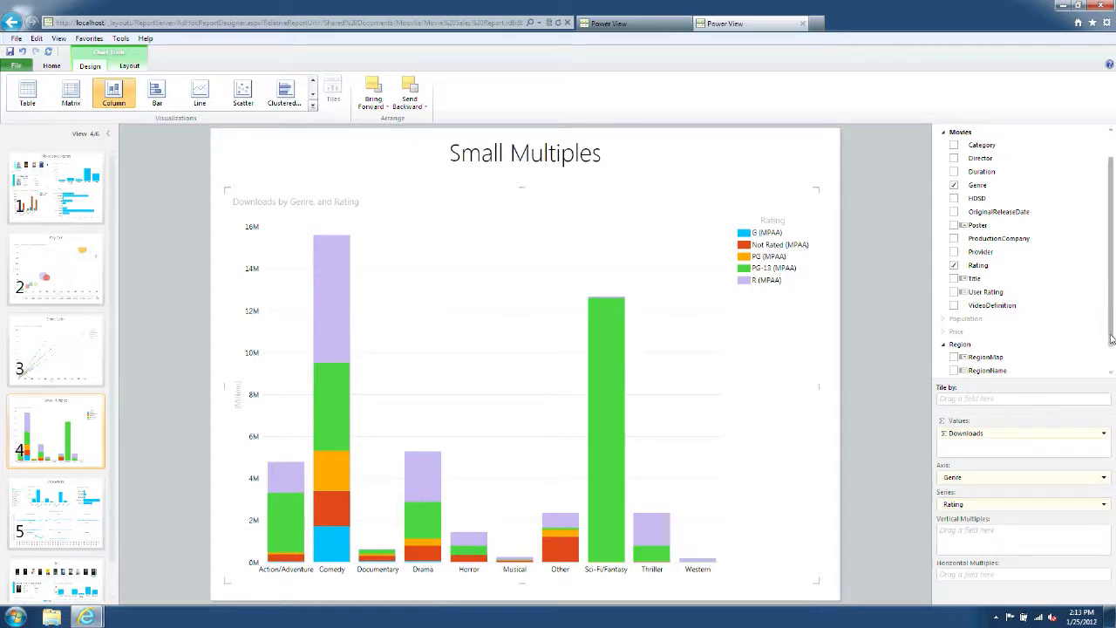
scroll(1112, 345, "down", 1)
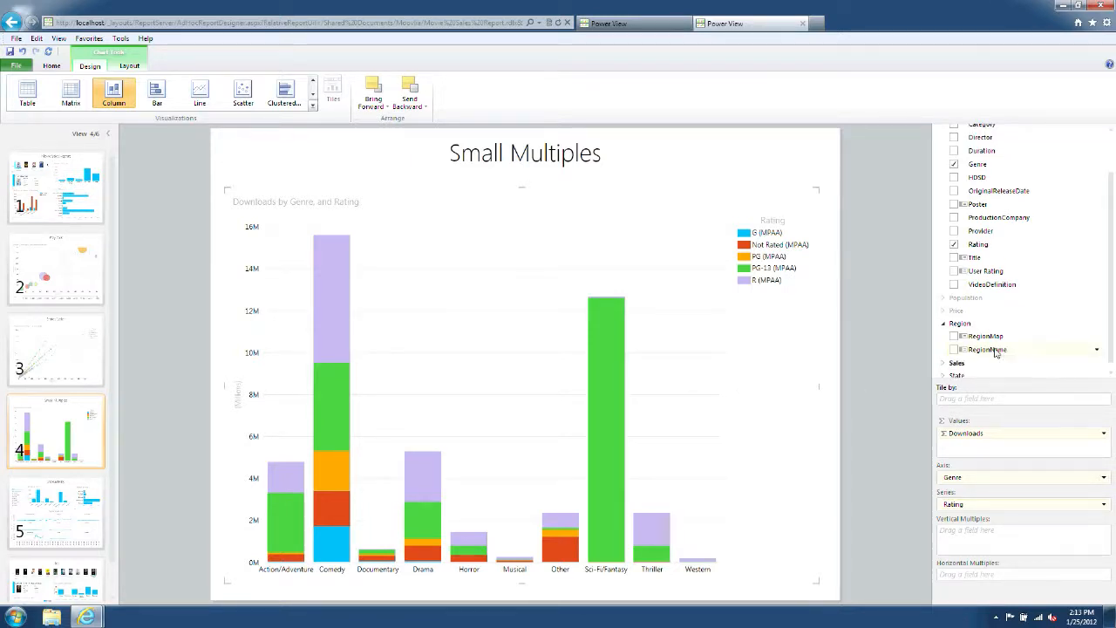
left_click_drag(997, 352, 988, 548)
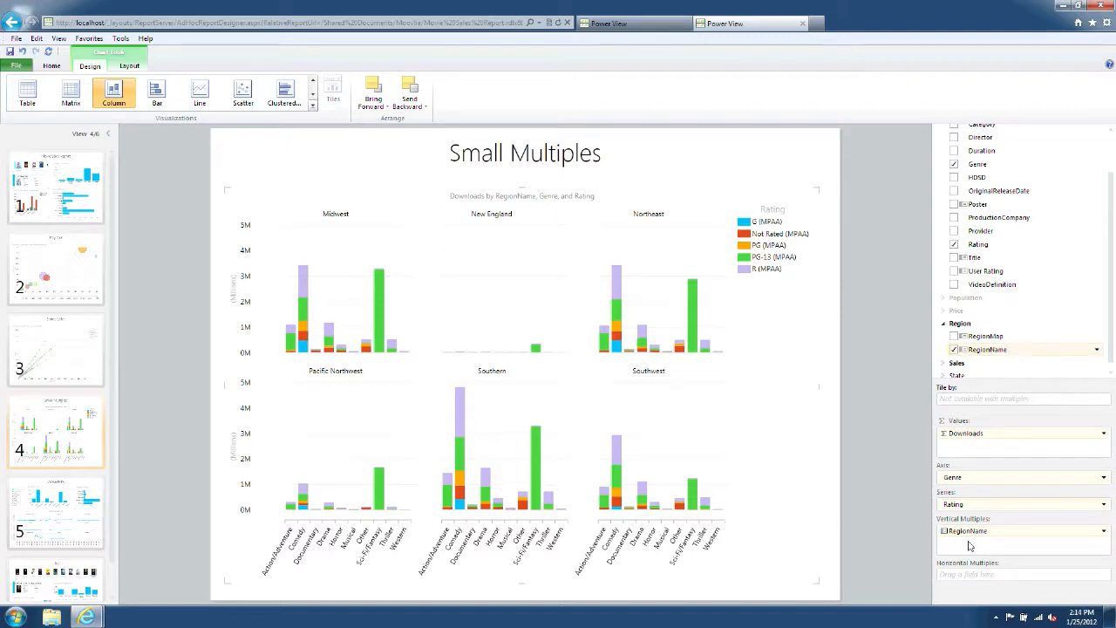
Open the Interactivity view and sort its Downloads by Genre chart by Genre descending, by Downloads descending, and finally by Downloads ascending.
left_click(95, 523)
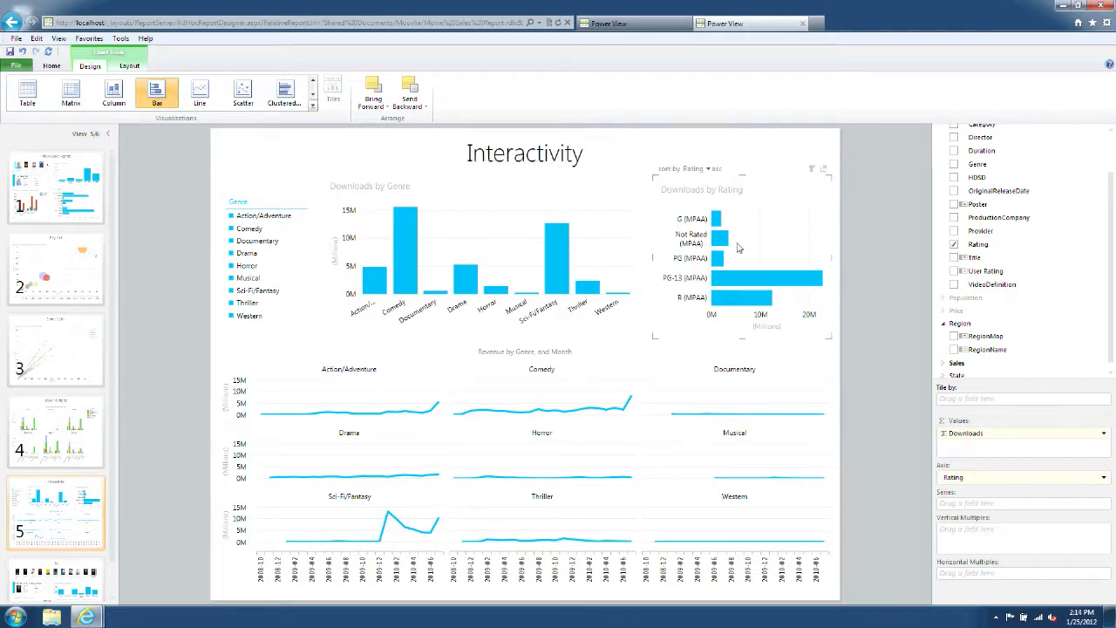
mouse_move(752, 287)
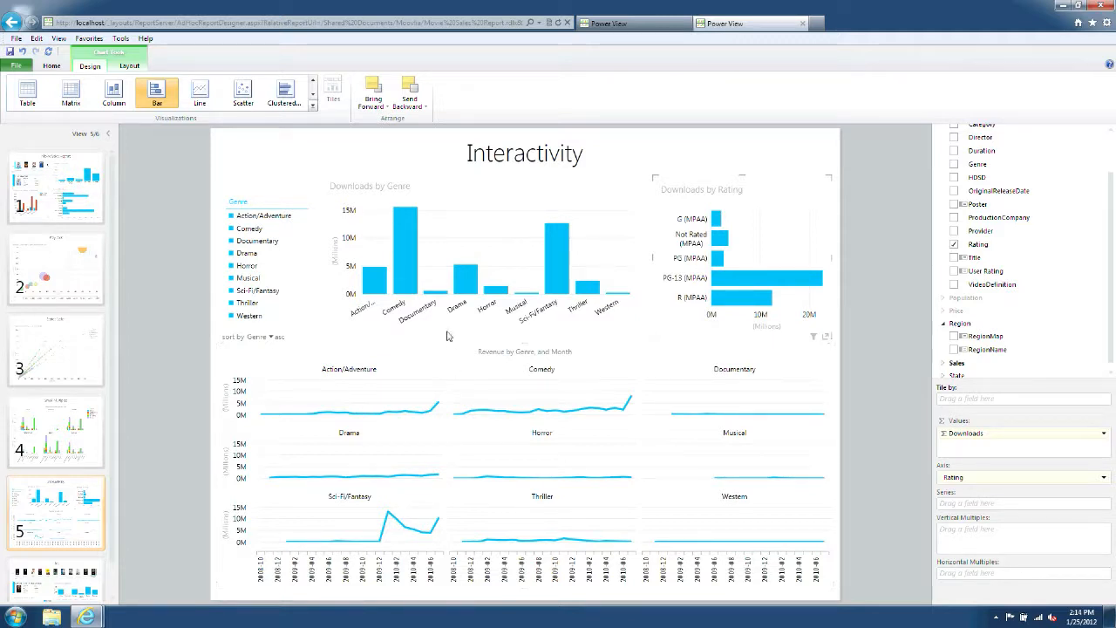
left_click(449, 224)
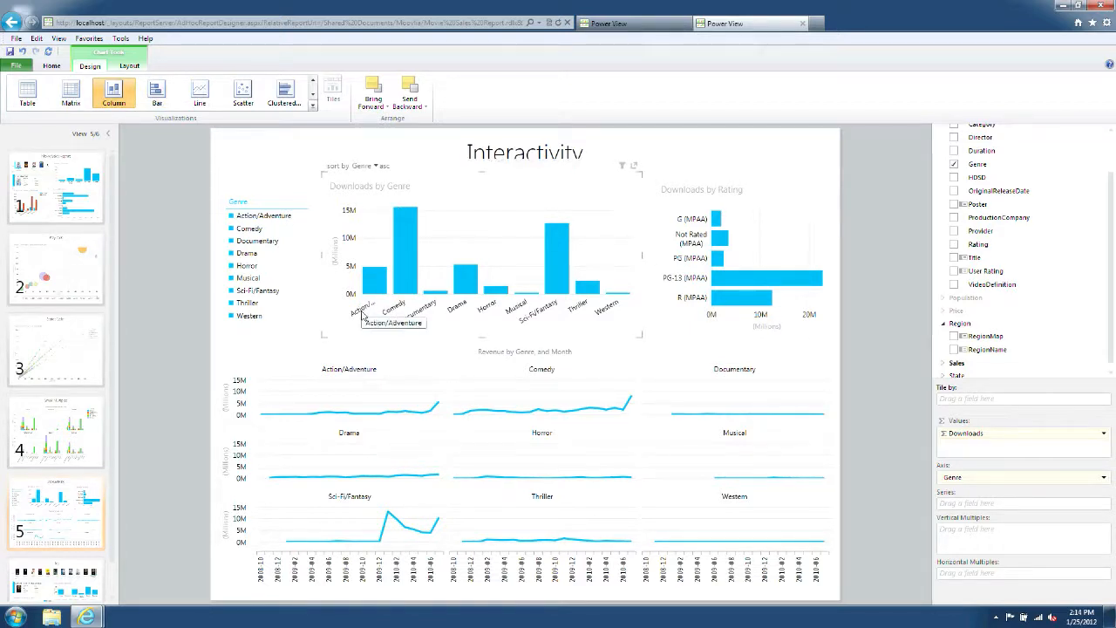
left_click(385, 167)
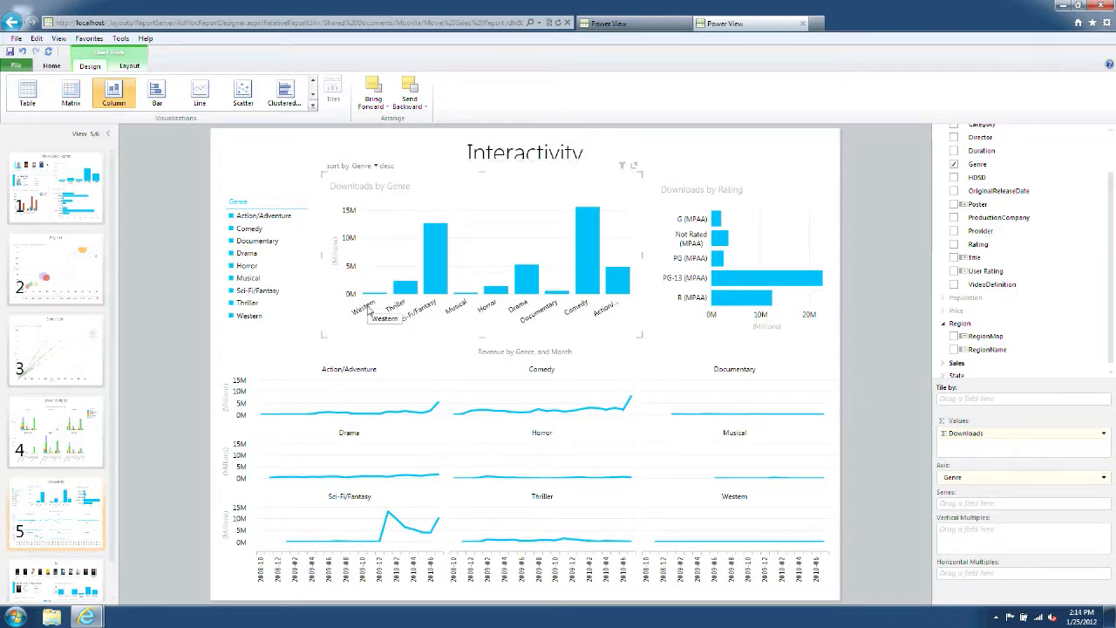
left_click(363, 167)
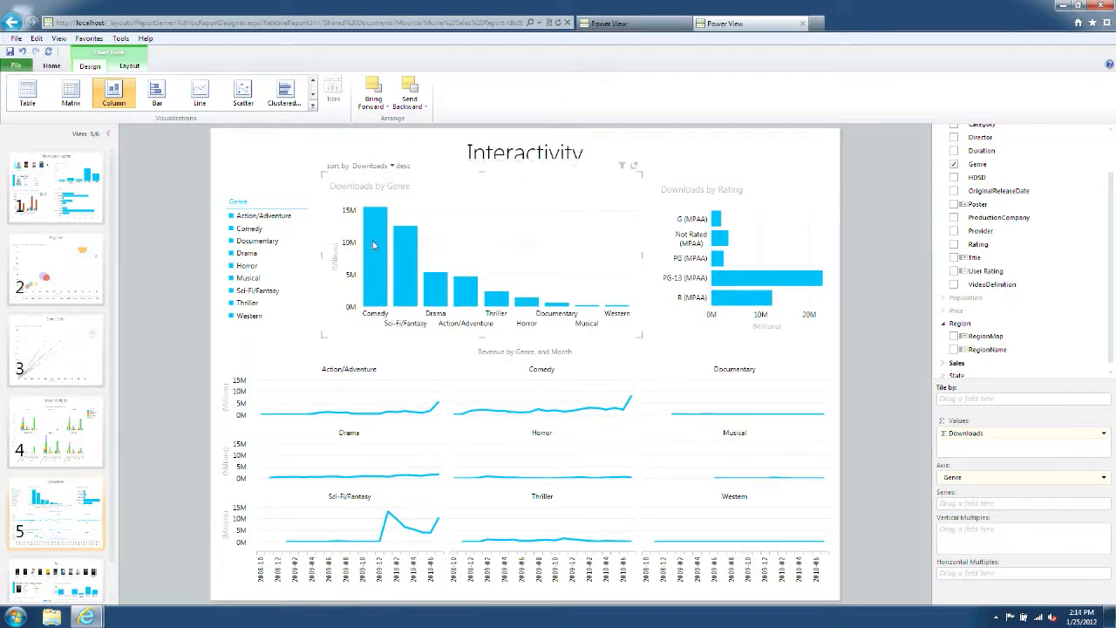
mouse_move(373, 246)
left_click(401, 168)
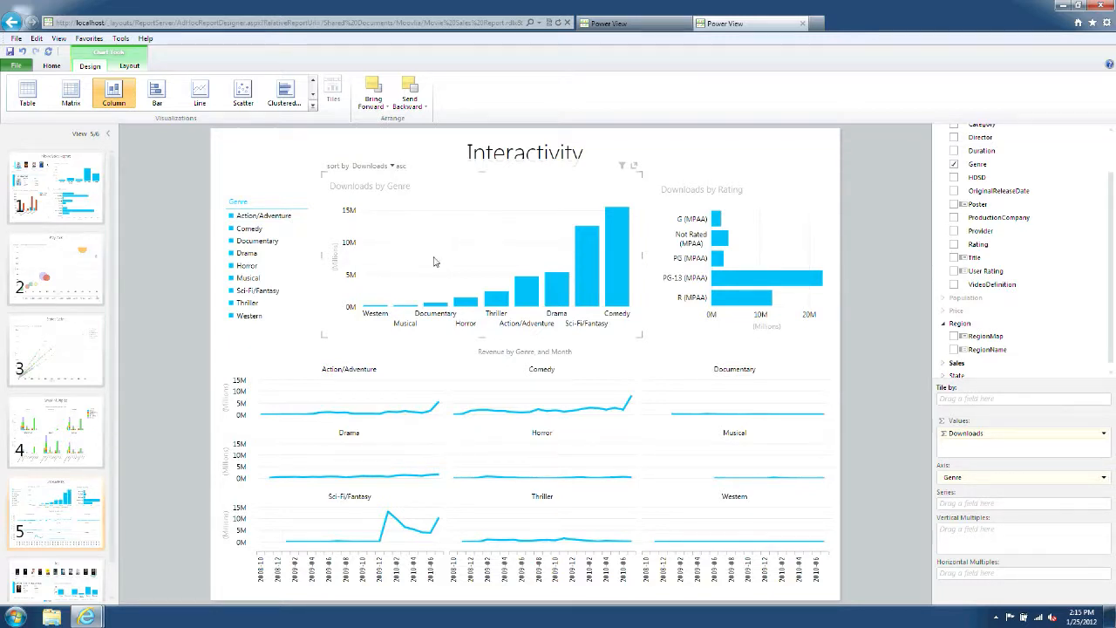
mouse_move(615, 299)
mouse_move(466, 308)
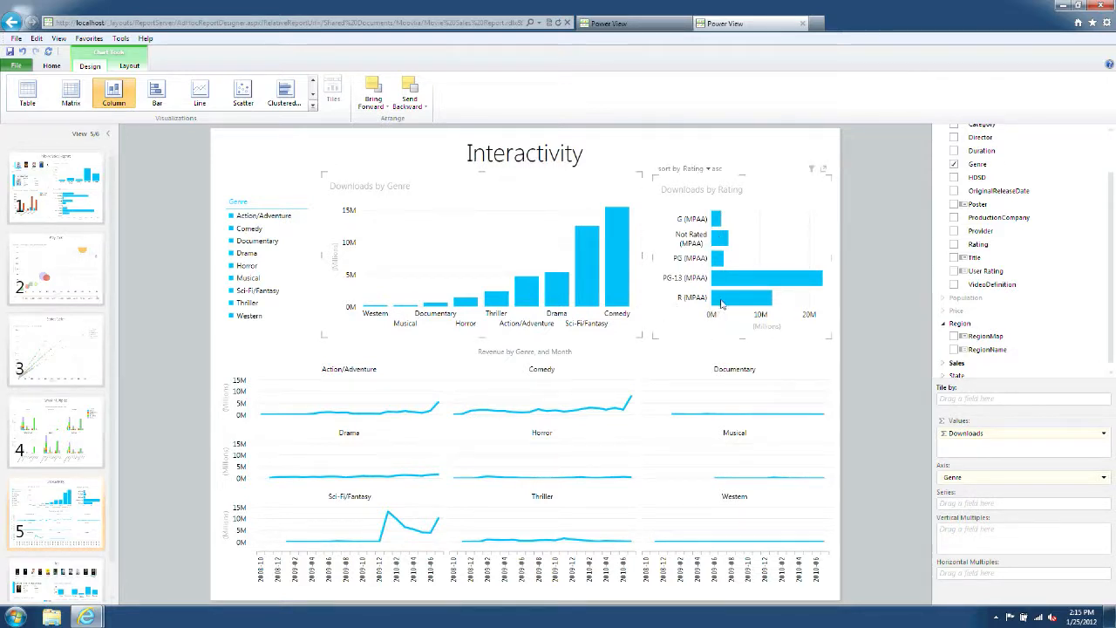
Highlight R (MPAA) in the Downloads by Rating chart and Comedy in the Downloads by Genre chart, and clear the highlight.
mouse_move(723, 304)
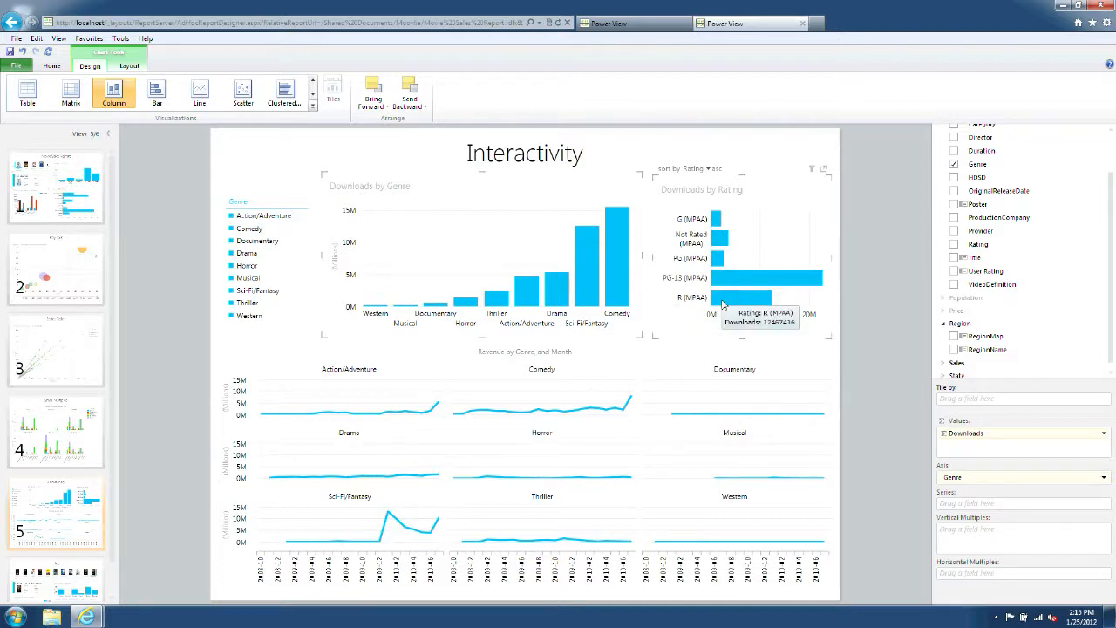
left_click(723, 304)
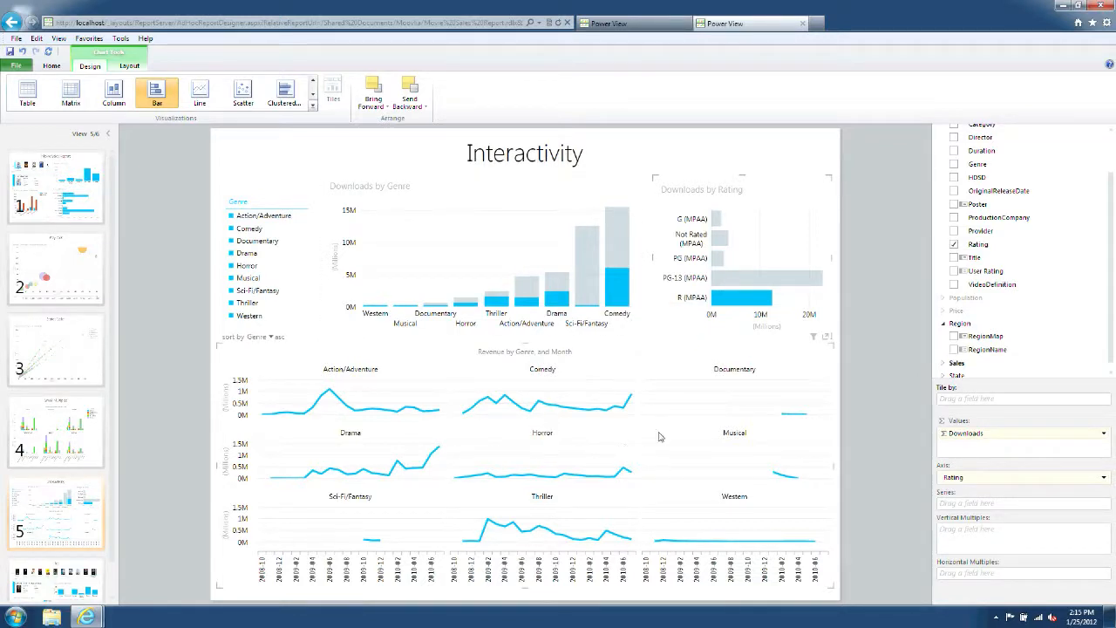
left_click(617, 253)
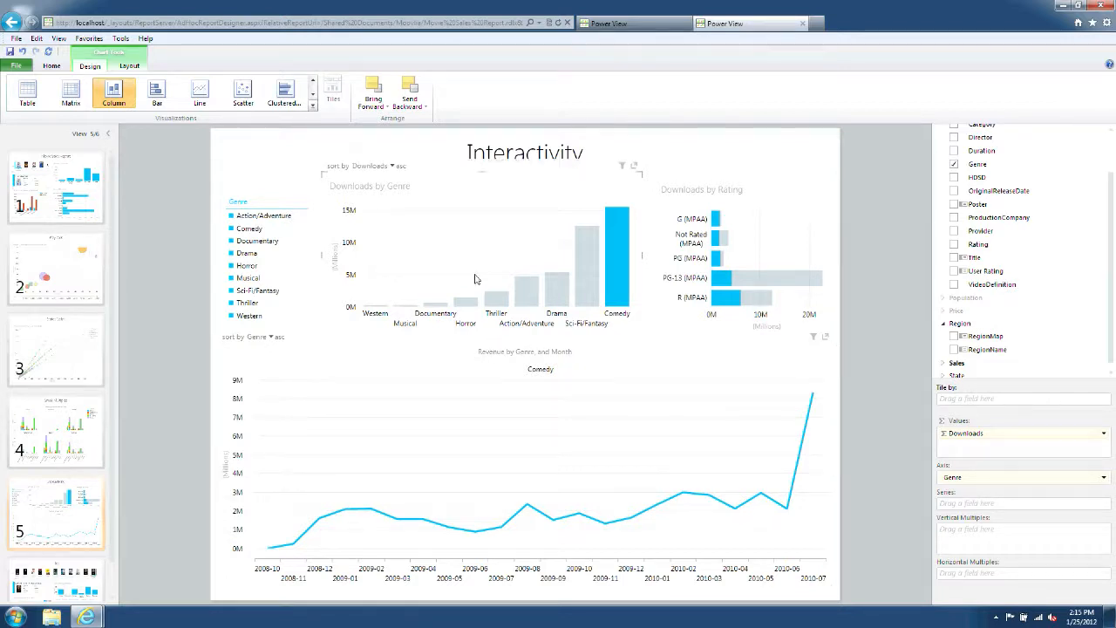
left_click(475, 280)
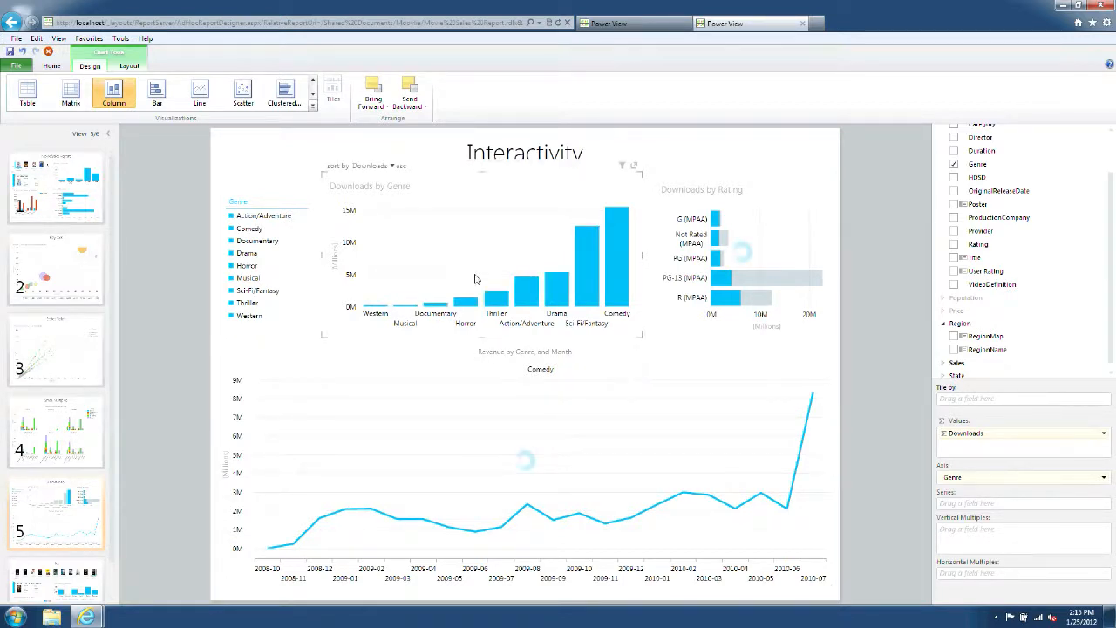
Filter the Interactivity view with the Genre slicer to Drama, Horror and Documentary.
left_click(248, 253)
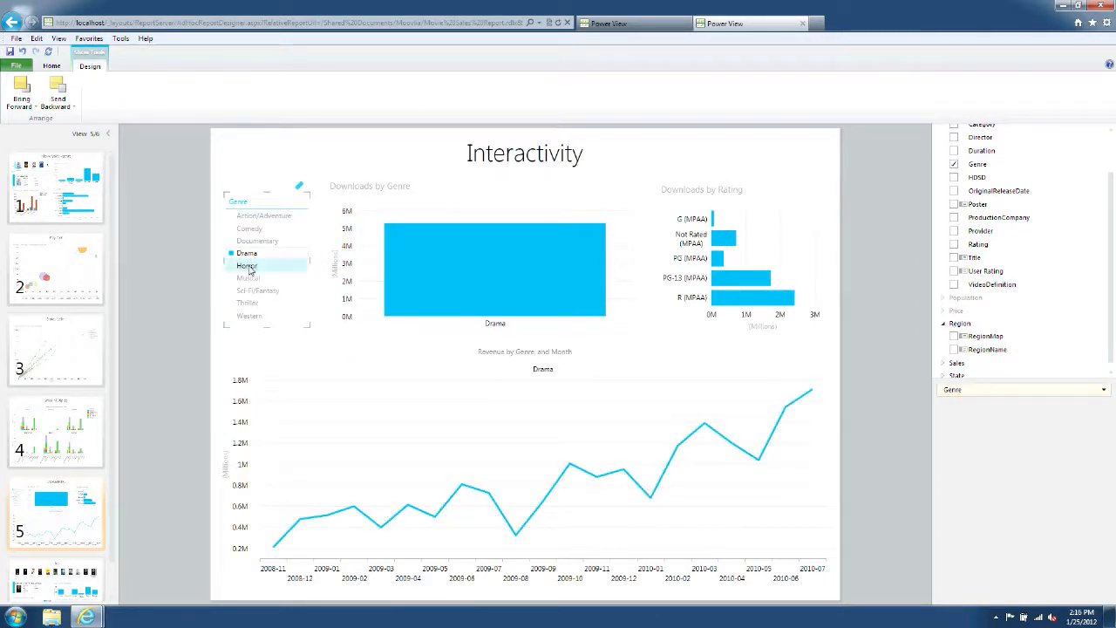
left_click(249, 268, "ctrl")
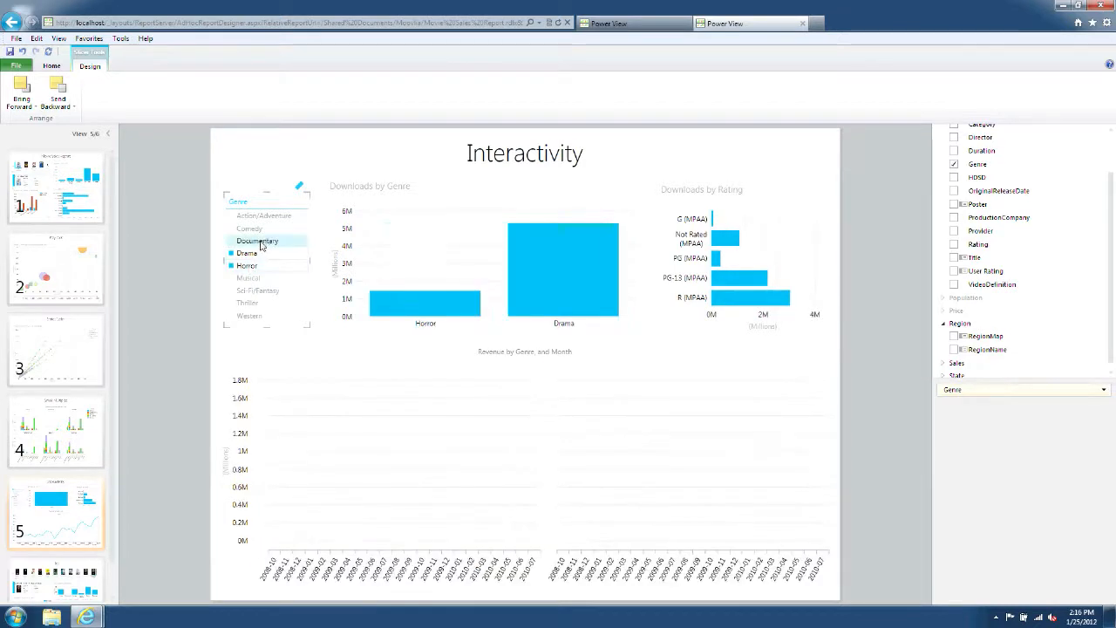
left_click(259, 244, "ctrl")
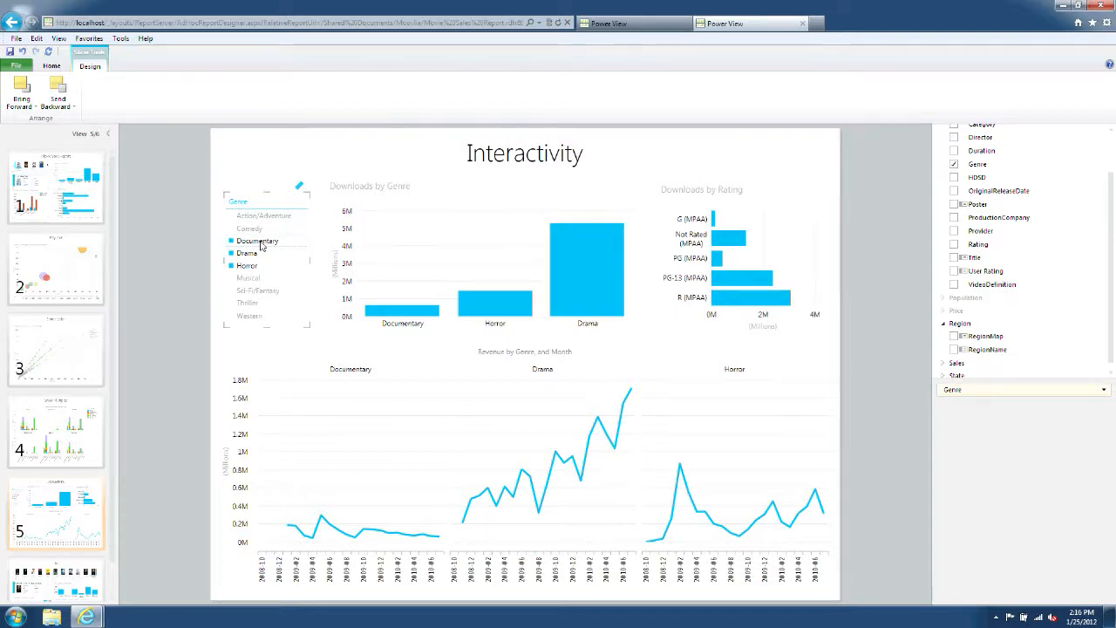
In the Tiles view, select the 102 Dalmatians tile and highlight the Southern column of its DownloadsYTD by RegionName chart.
scroll(118, 574, "down", 2)
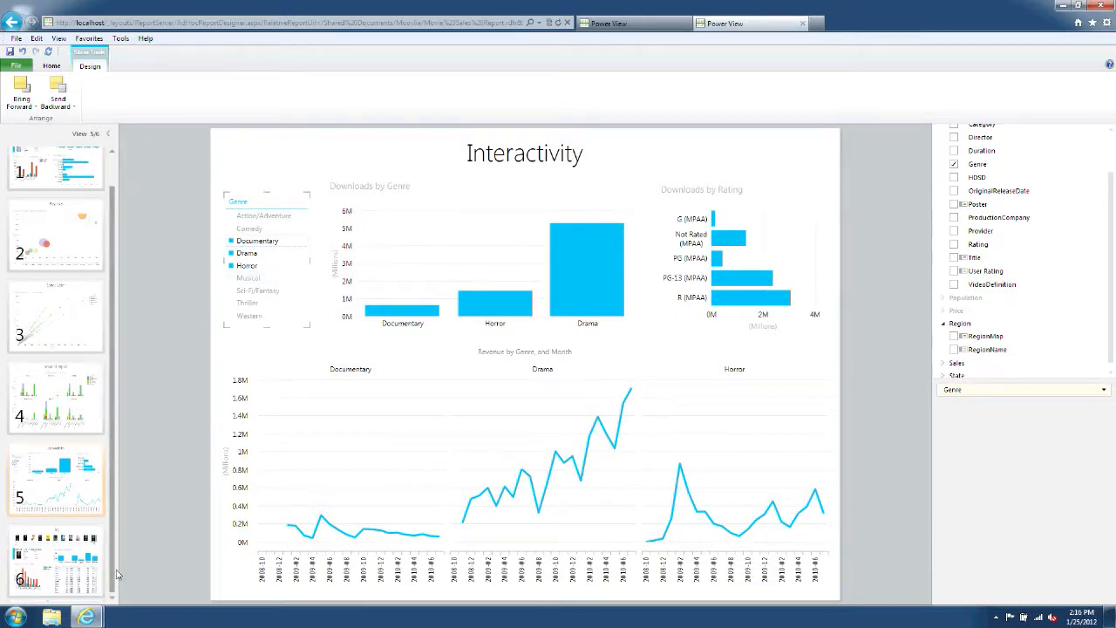
left_click(64, 564)
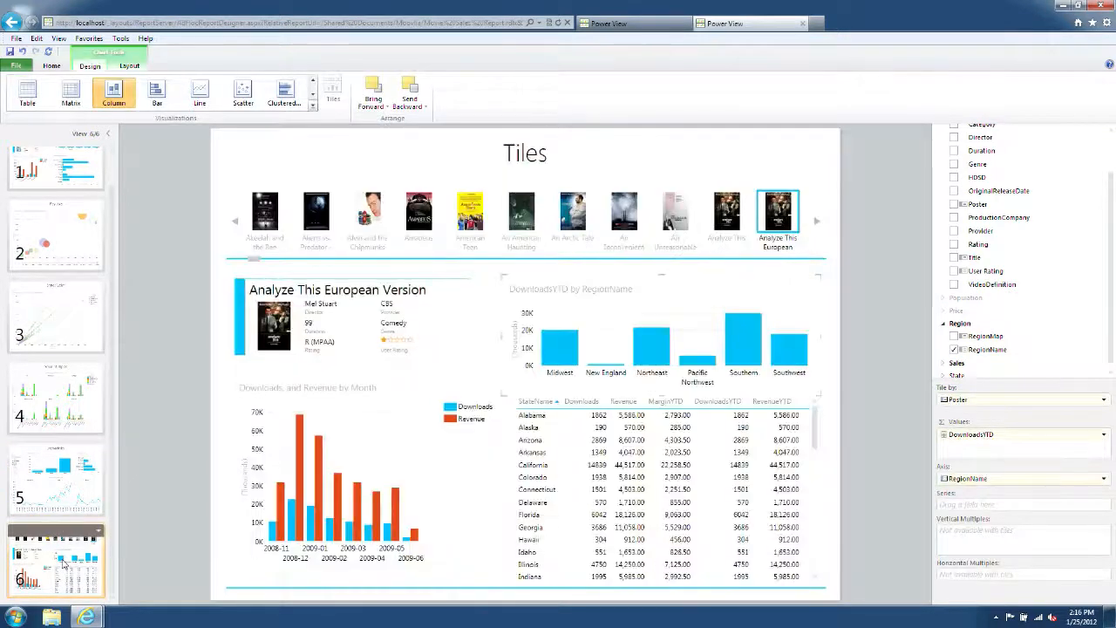
left_click(235, 221)
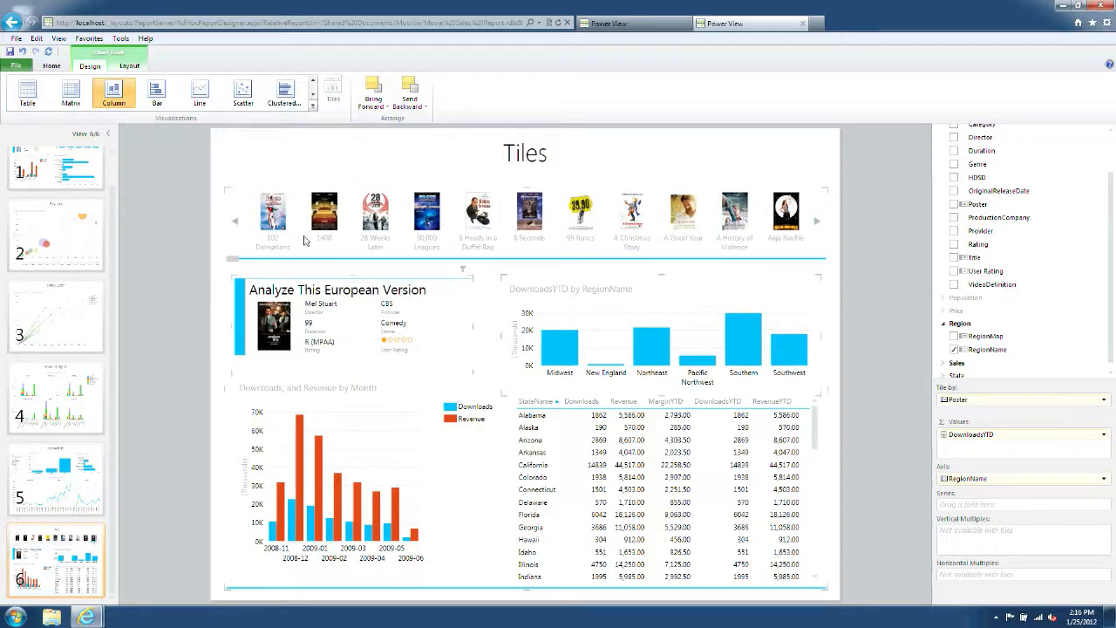
left_click(279, 223)
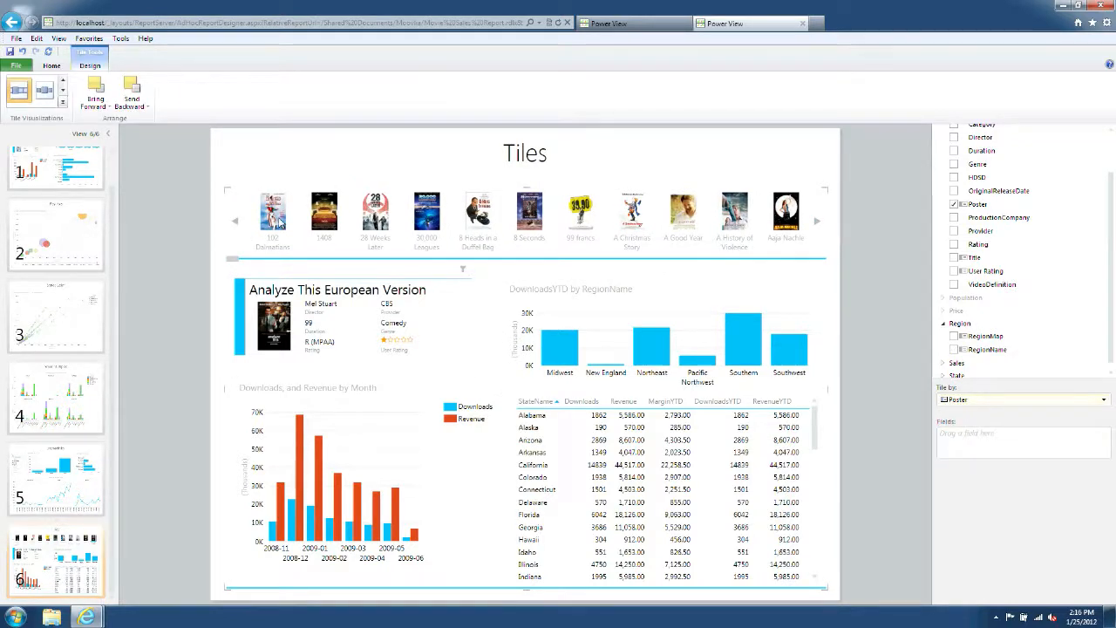
left_click(279, 223)
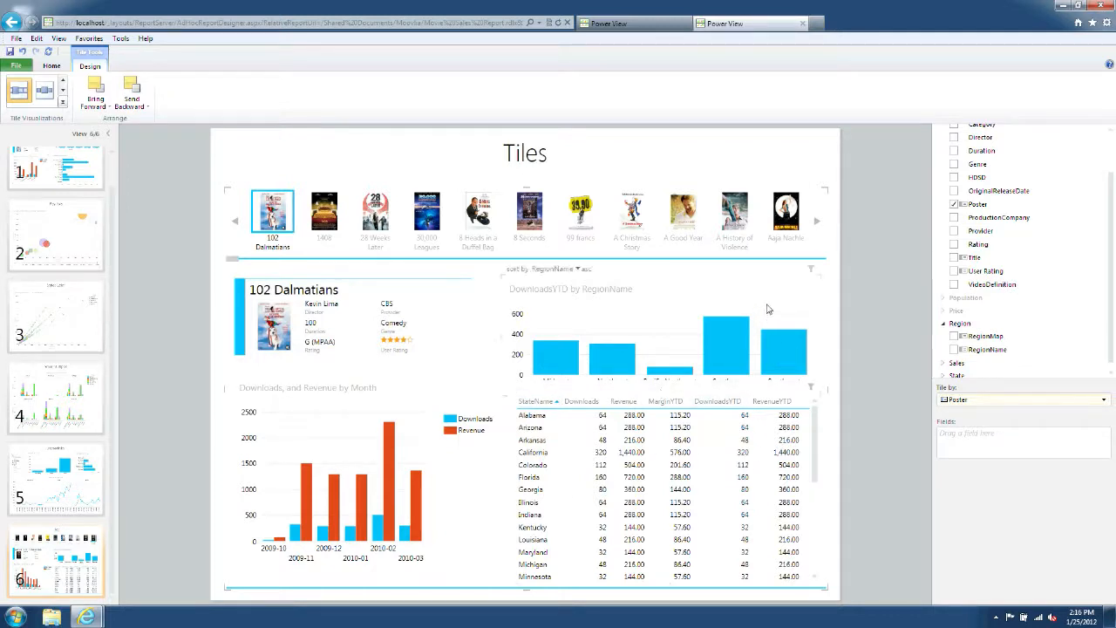
left_click(732, 341)
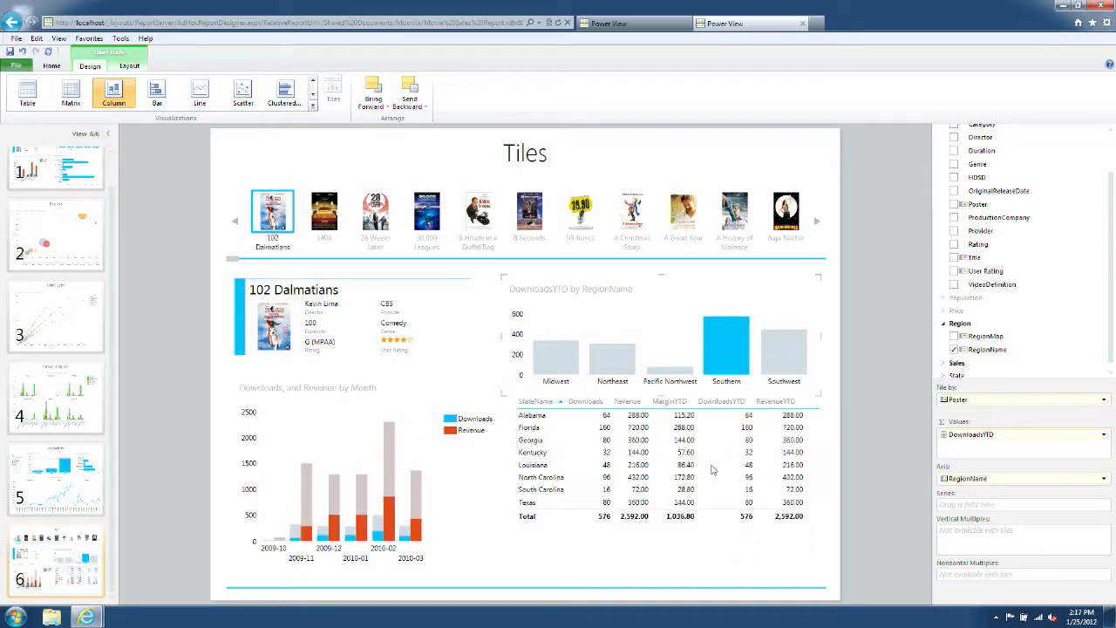
mouse_move(415, 512)
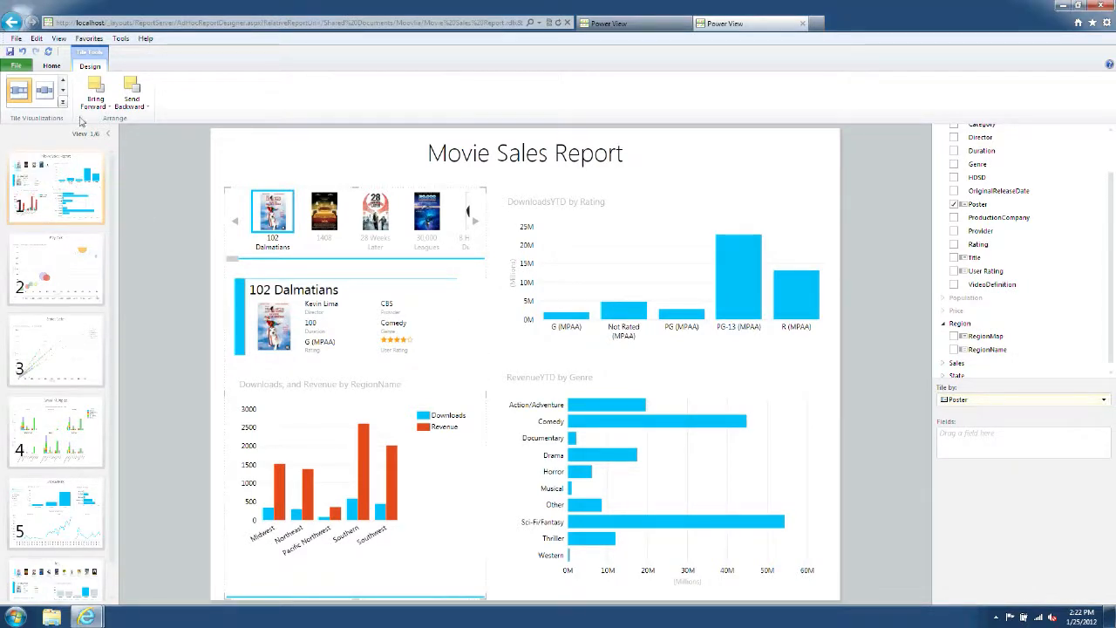
Present the Movie Sales Report view in full screen and page its movie tile strip forward to Agent Cody Banks.
left_click(50, 67)
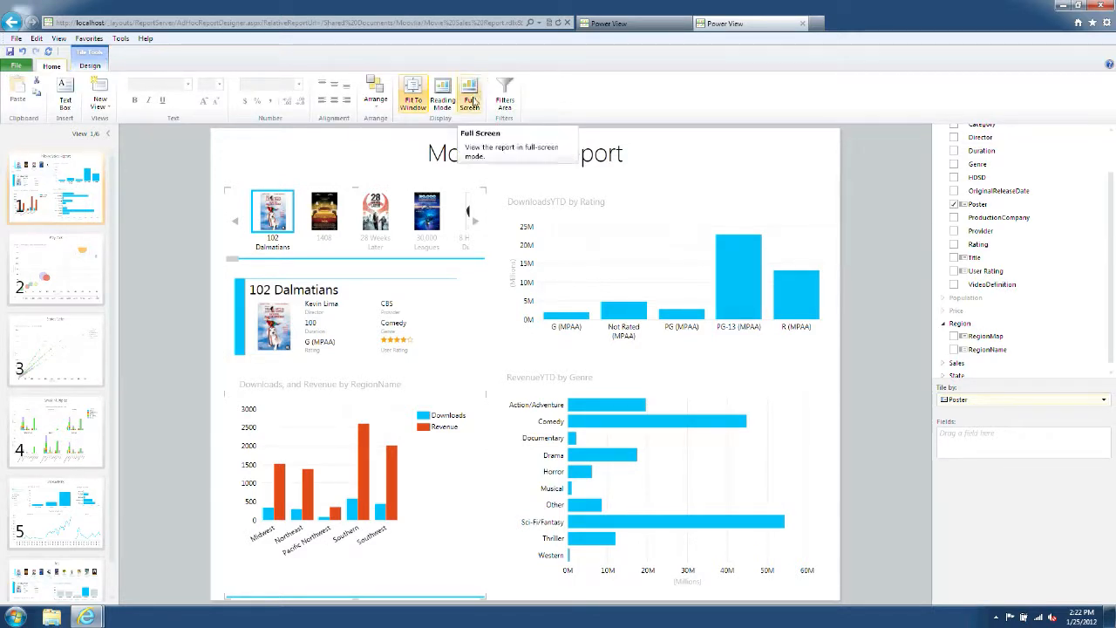
left_click(472, 101)
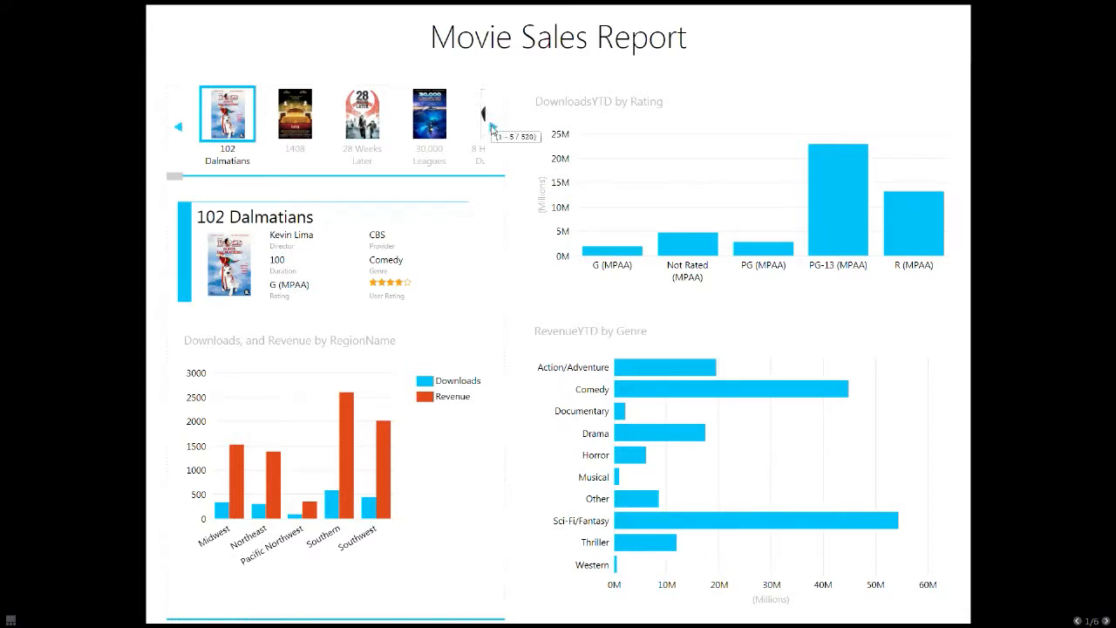
left_click(493, 128)
left_click(493, 128)
left_click(493, 127)
left_click(493, 127)
left_click(493, 127)
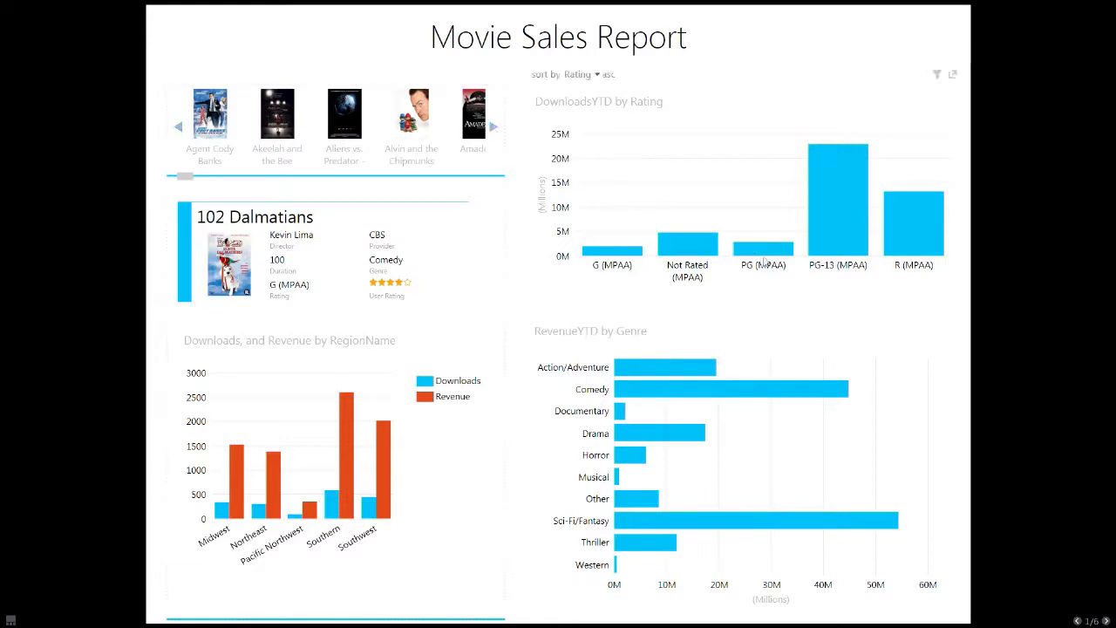
Highlight Sci-Fi/Fantasy in the RevenueYTD by Genre chart and advance the full-screen report to the Play Axis view.
left_click(762, 519)
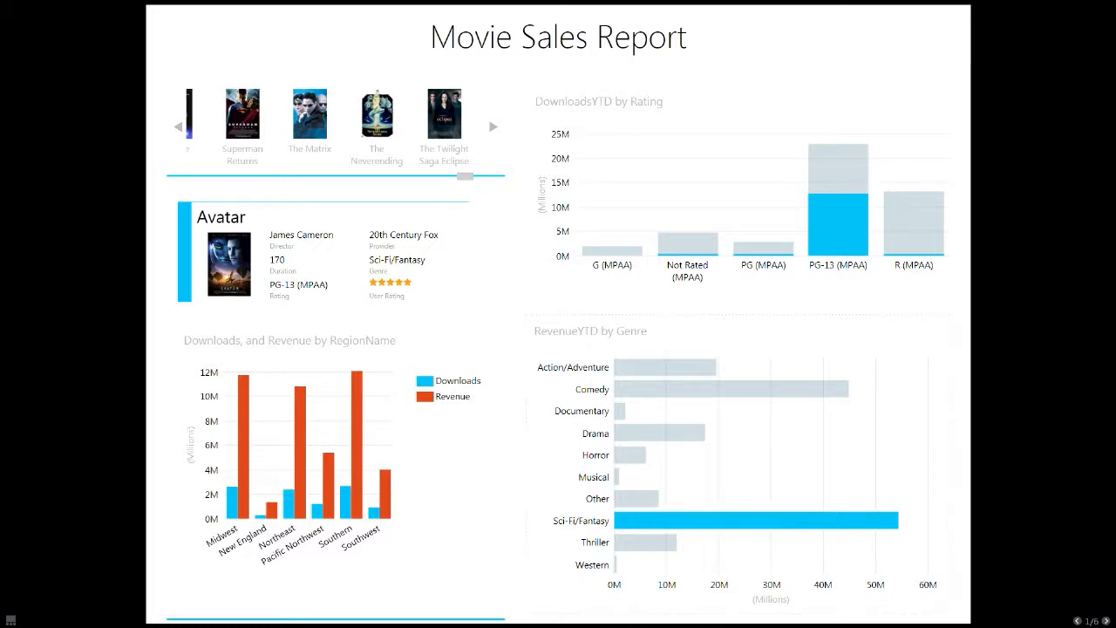
left_click(1106, 621)
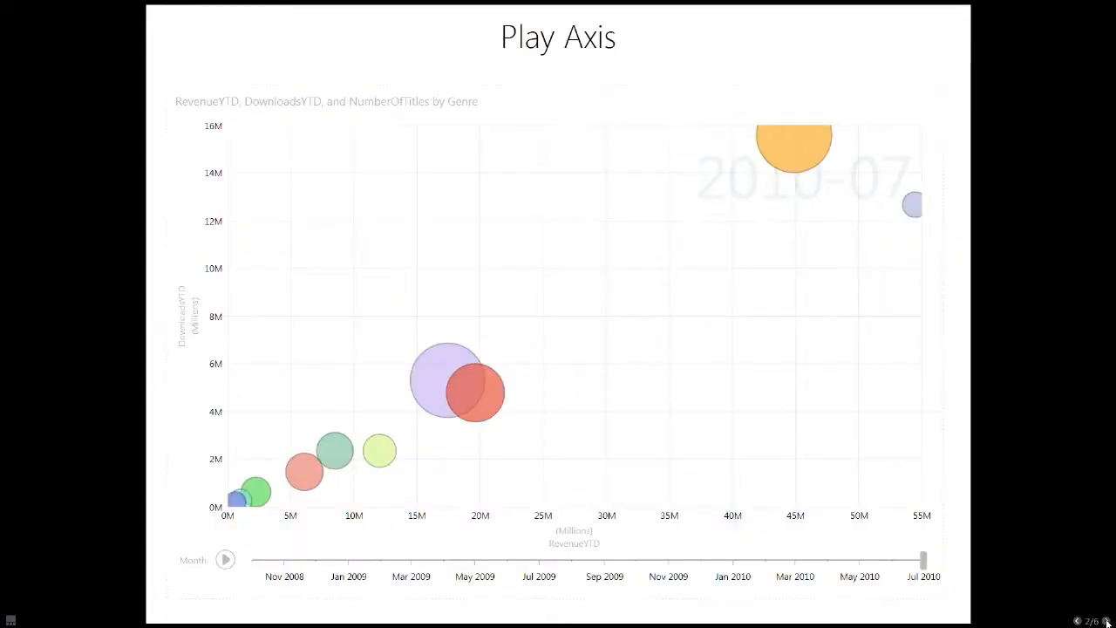